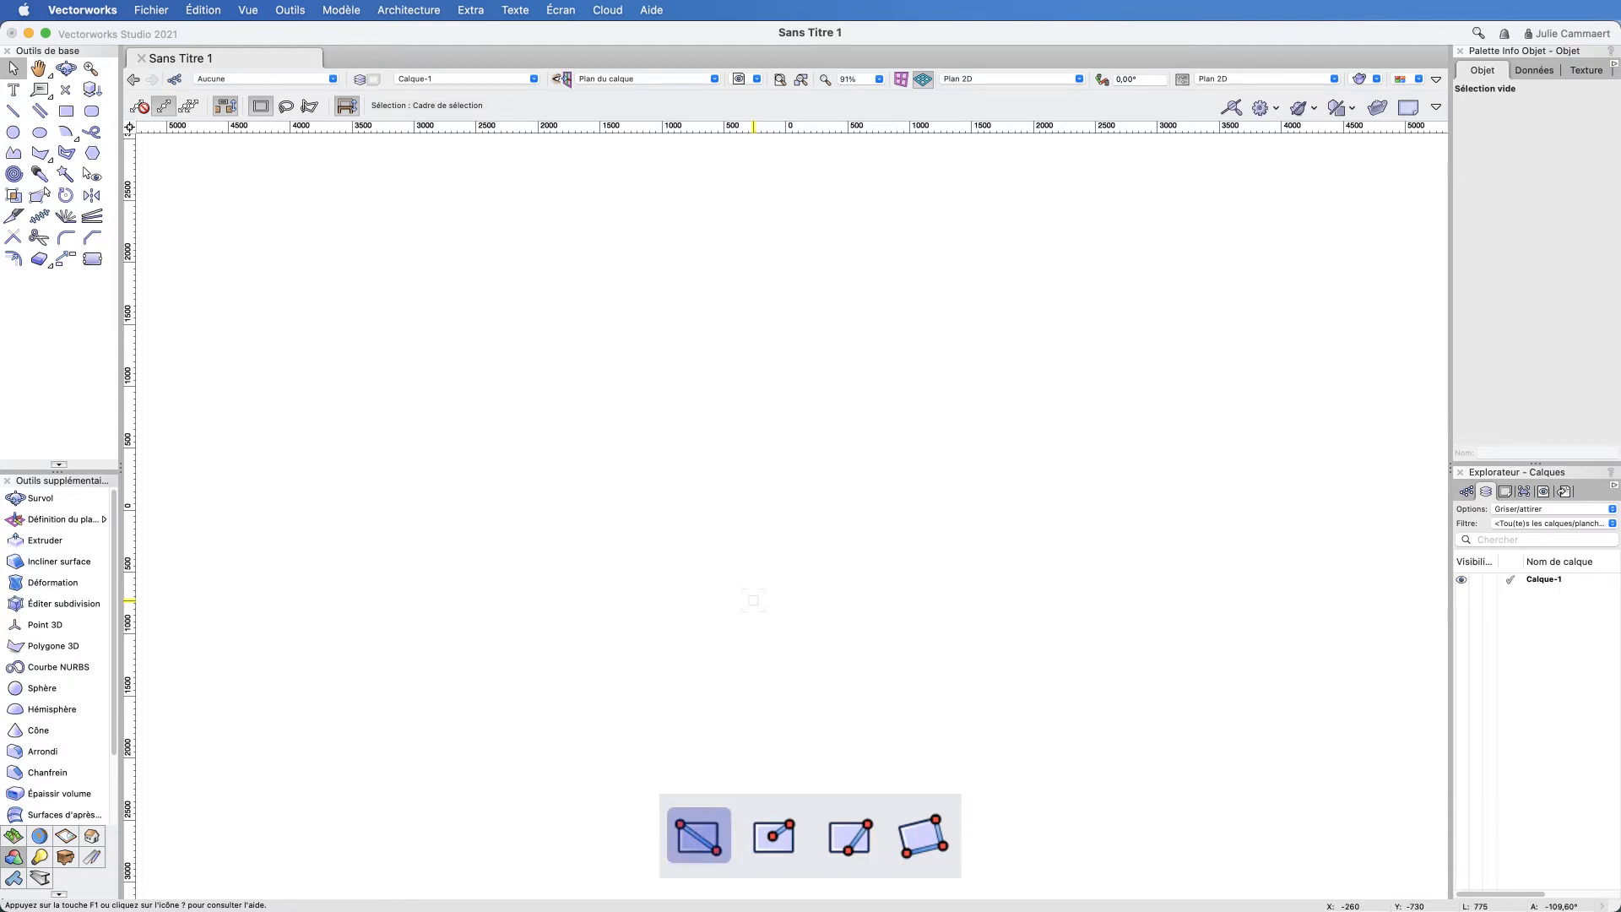
Step: Draw a rectangle by its diagonal, about 3025 × 1746 mm, with the Rectangle tool and delete it
{"action": "key", "text": "4"}
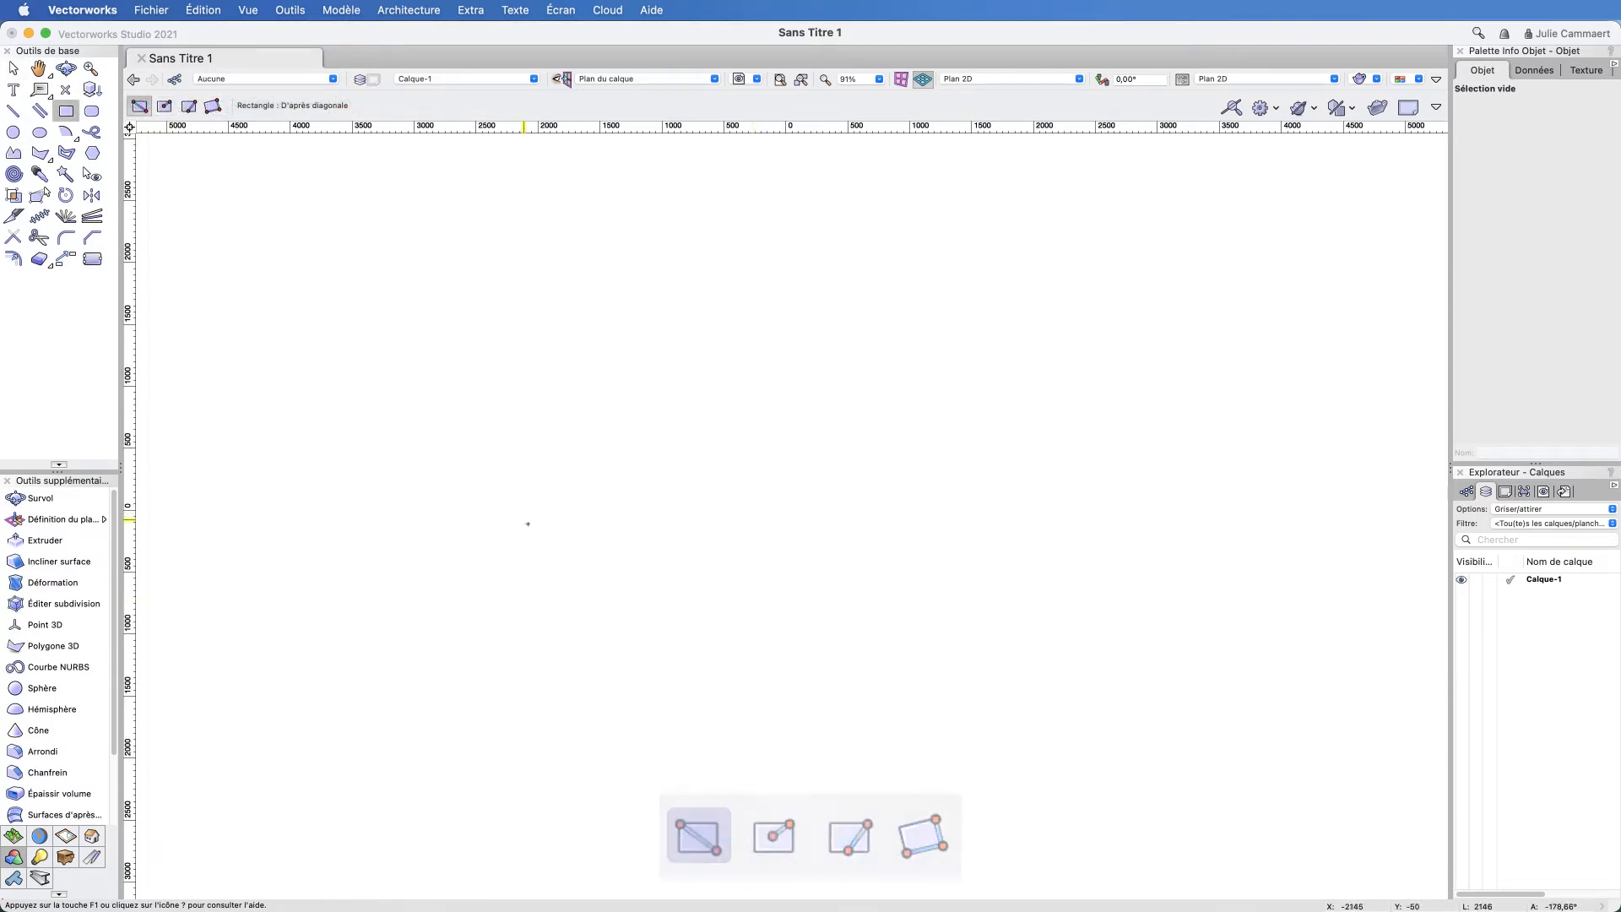
{"action": "left_click", "coordinate": [548, 550]}
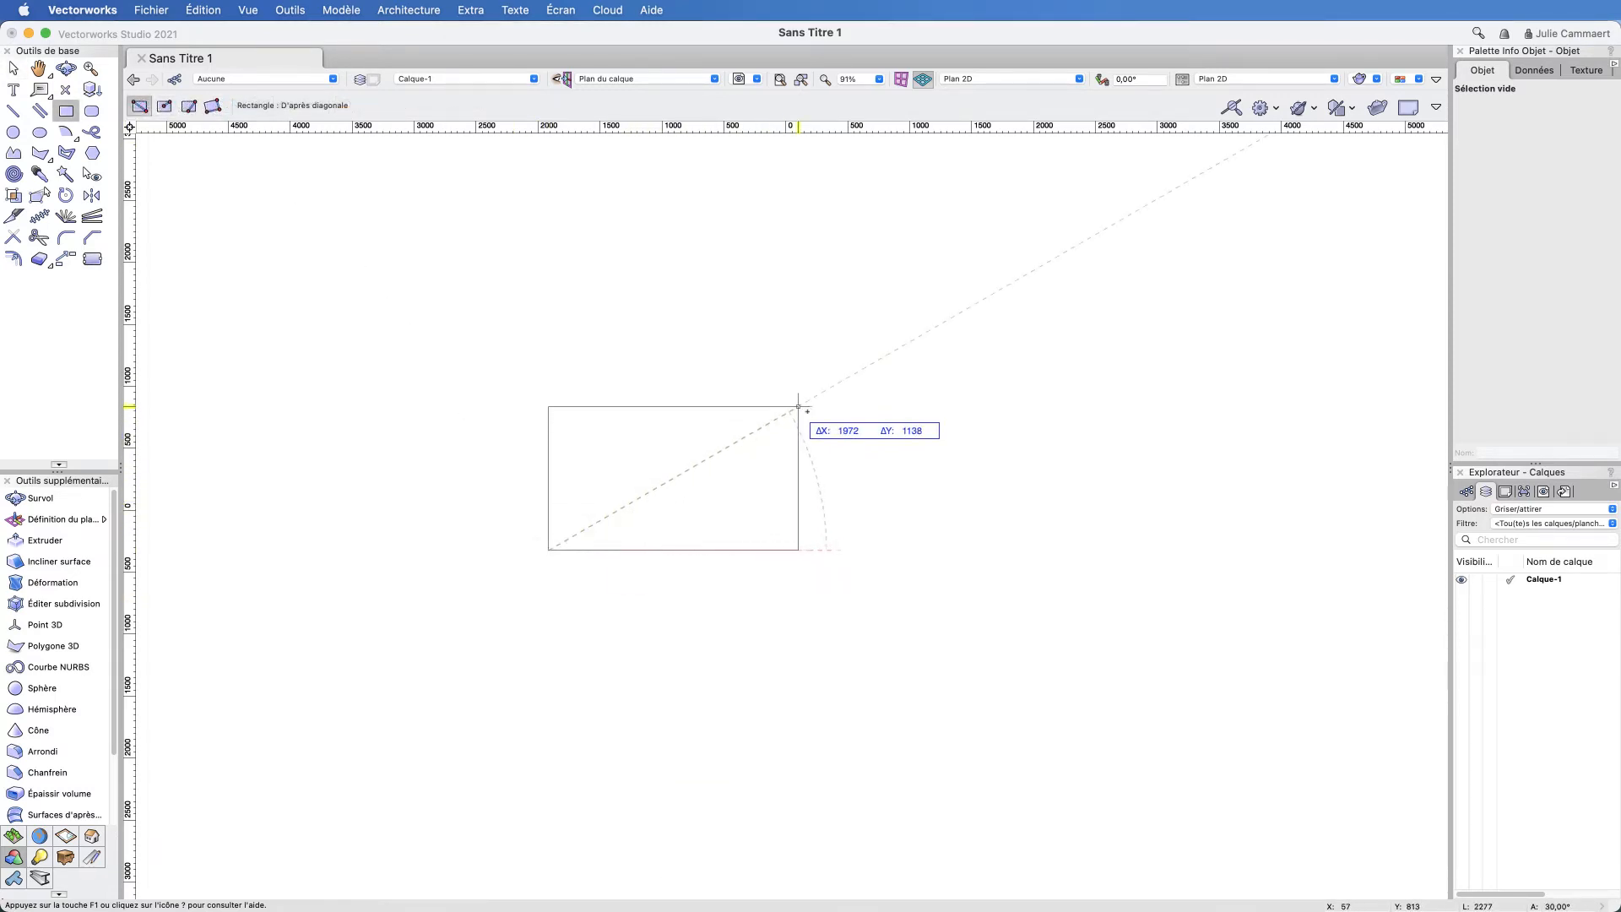
{"action": "left_click", "coordinate": [923, 336]}
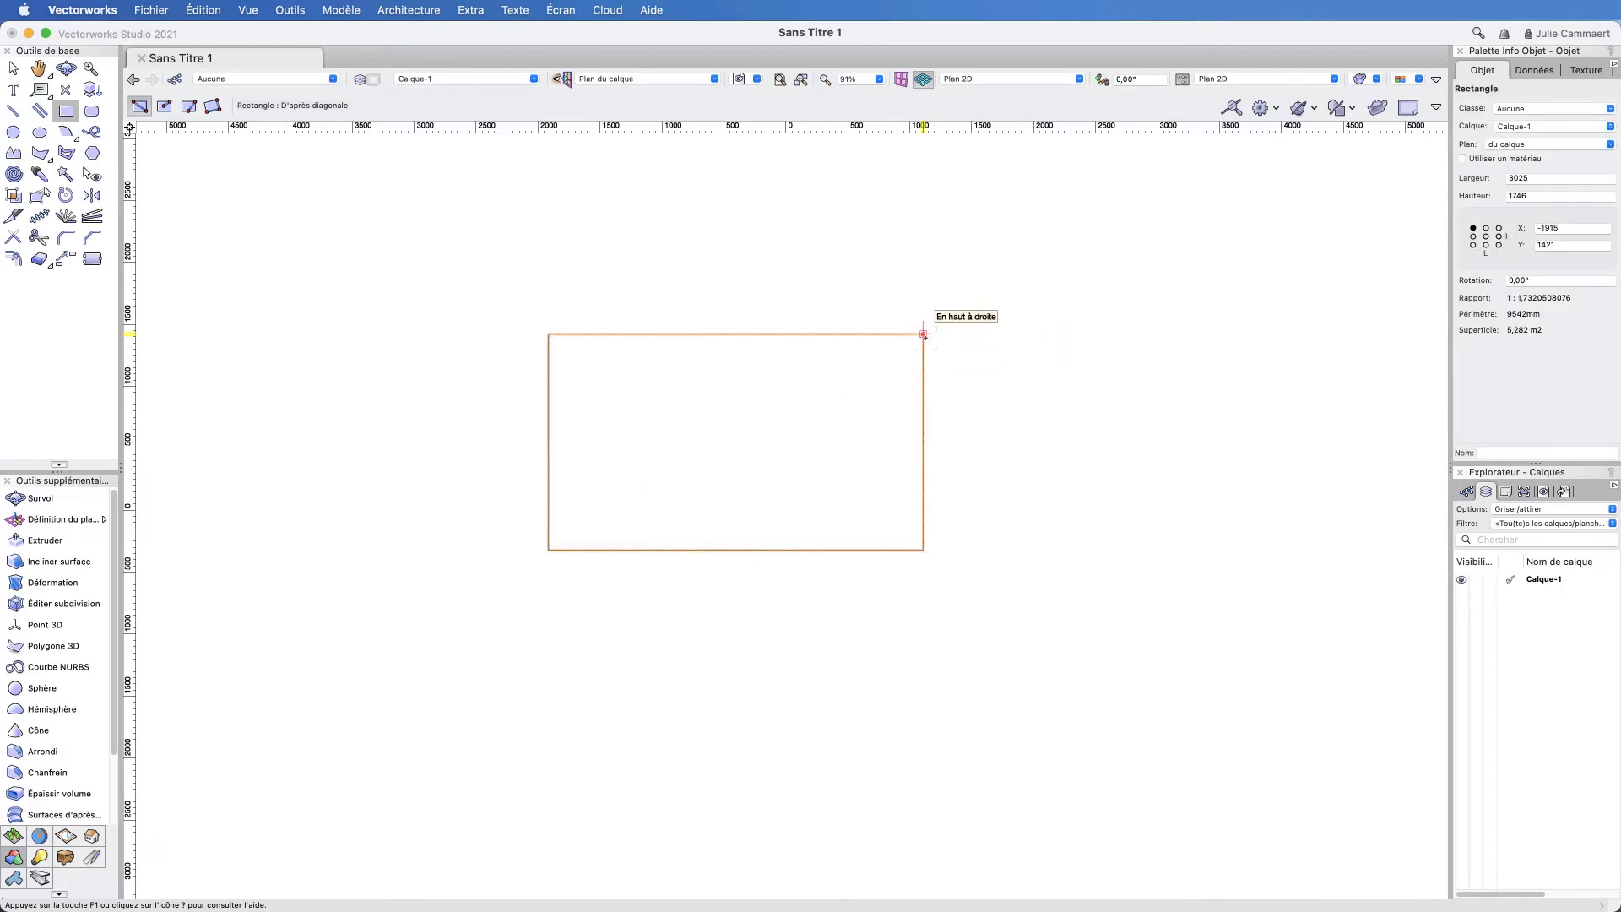
{"action": "key", "text": "Delete"}
Step: Draw a rectangle constrained to a square with sides of about 2005 mm, and undo it
{"action": "key", "text": "shift"}
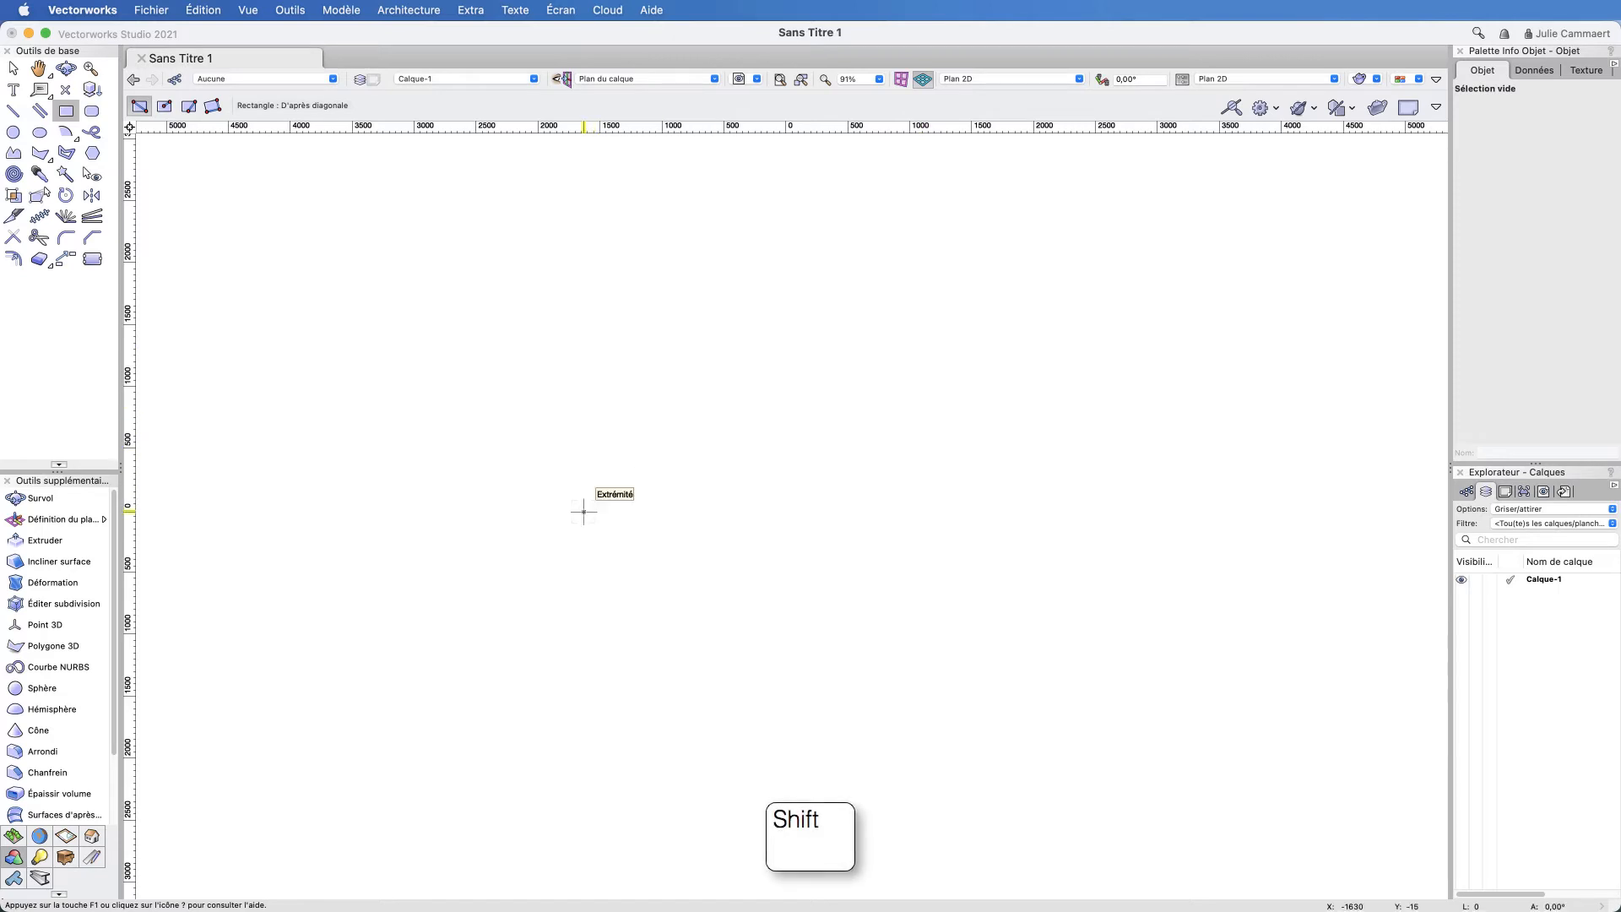
{"action": "left_click", "coordinate": [583, 512], "text": "shift"}
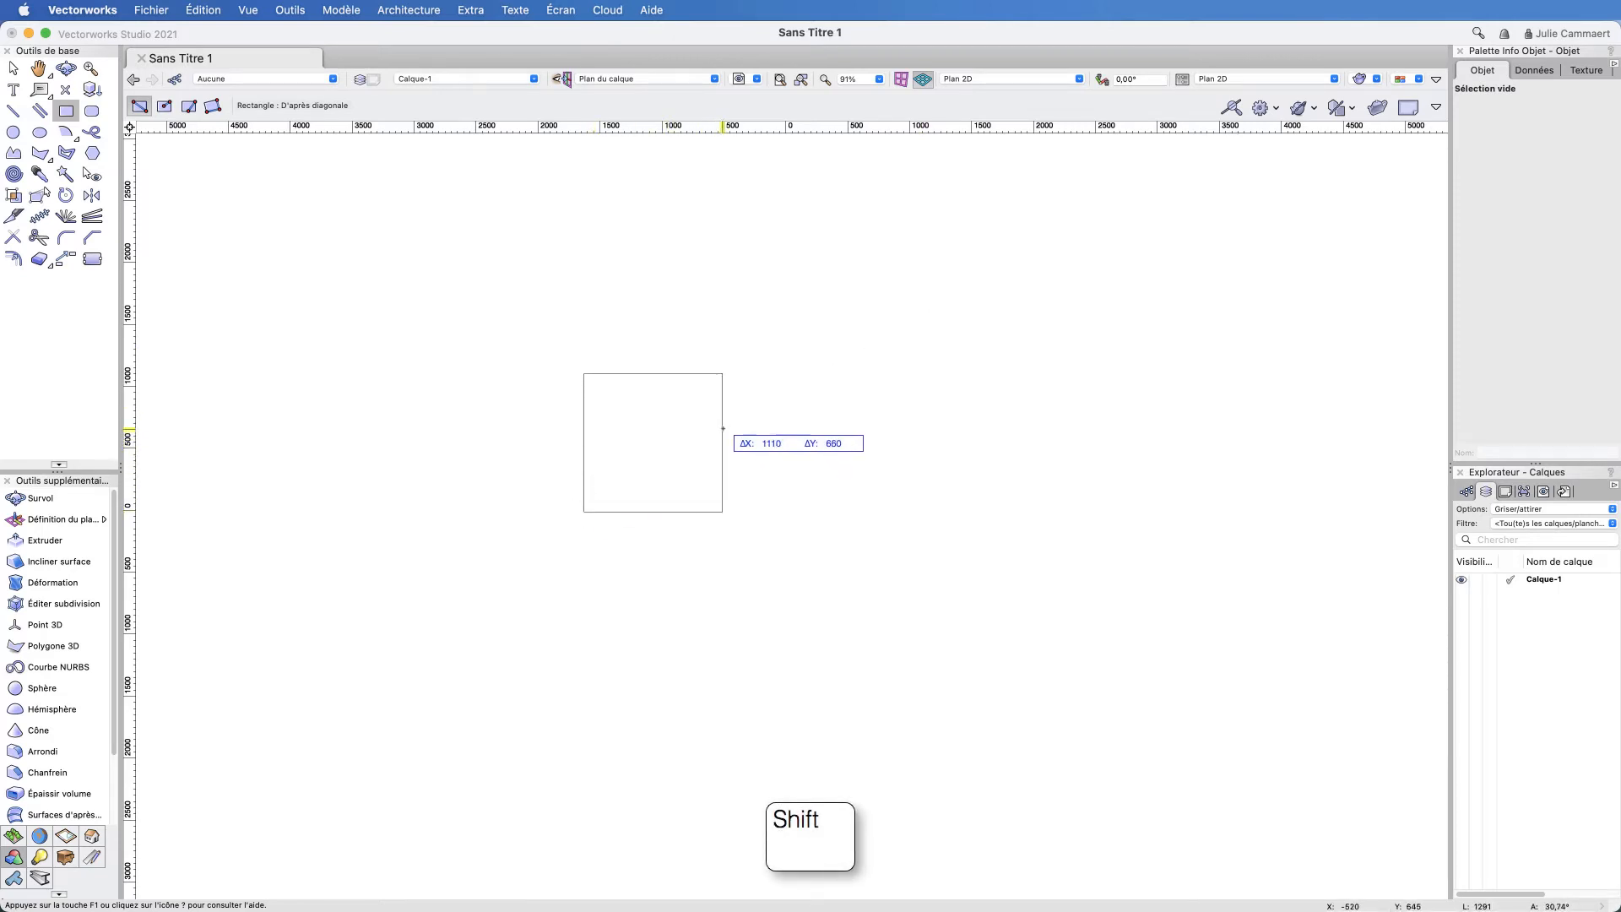
{"action": "left_click", "coordinate": [832, 360], "text": "shift"}
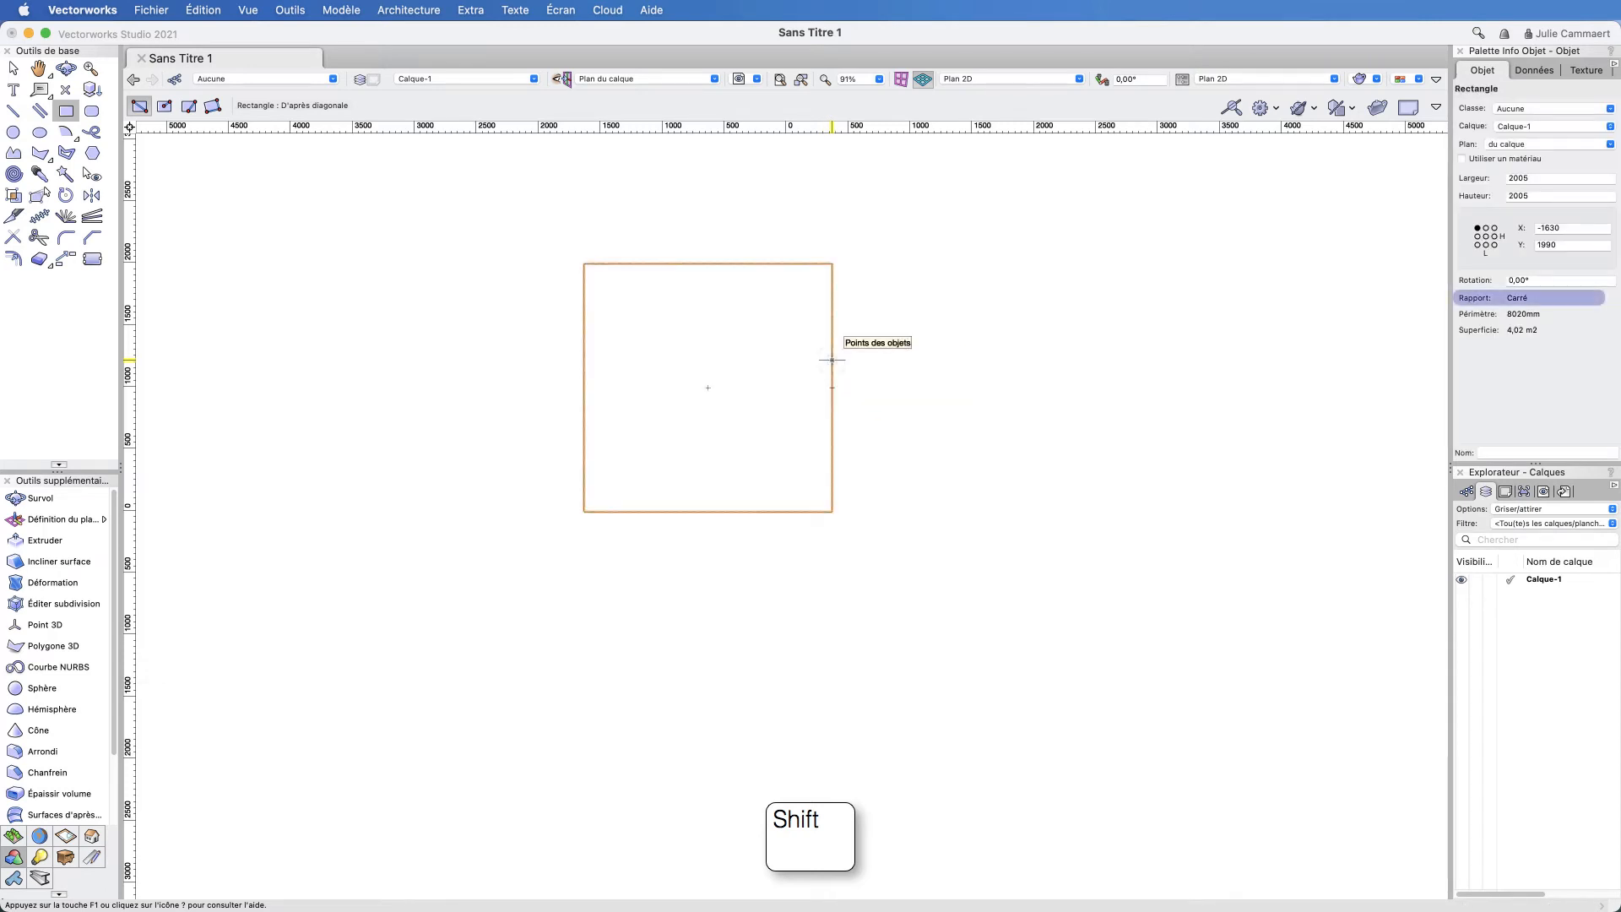
{"action": "key", "text": "super+z"}
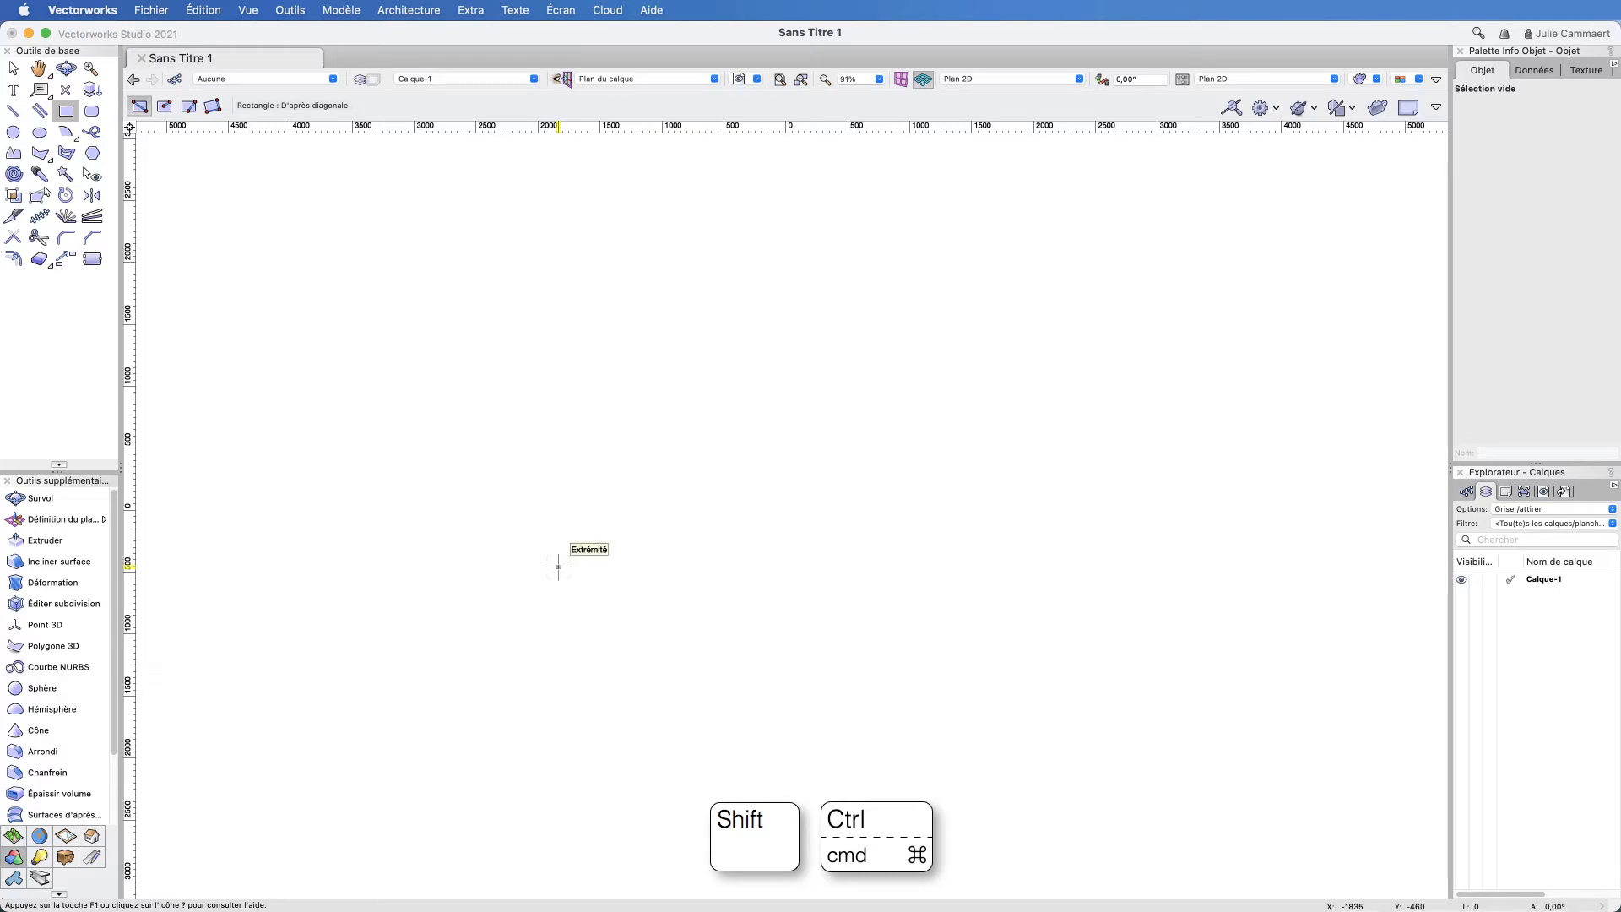
Step: Draw a rectangle constrained to the golden ratio, about 3470 × 2145 mm
{"action": "left_click", "coordinate": [558, 567]}
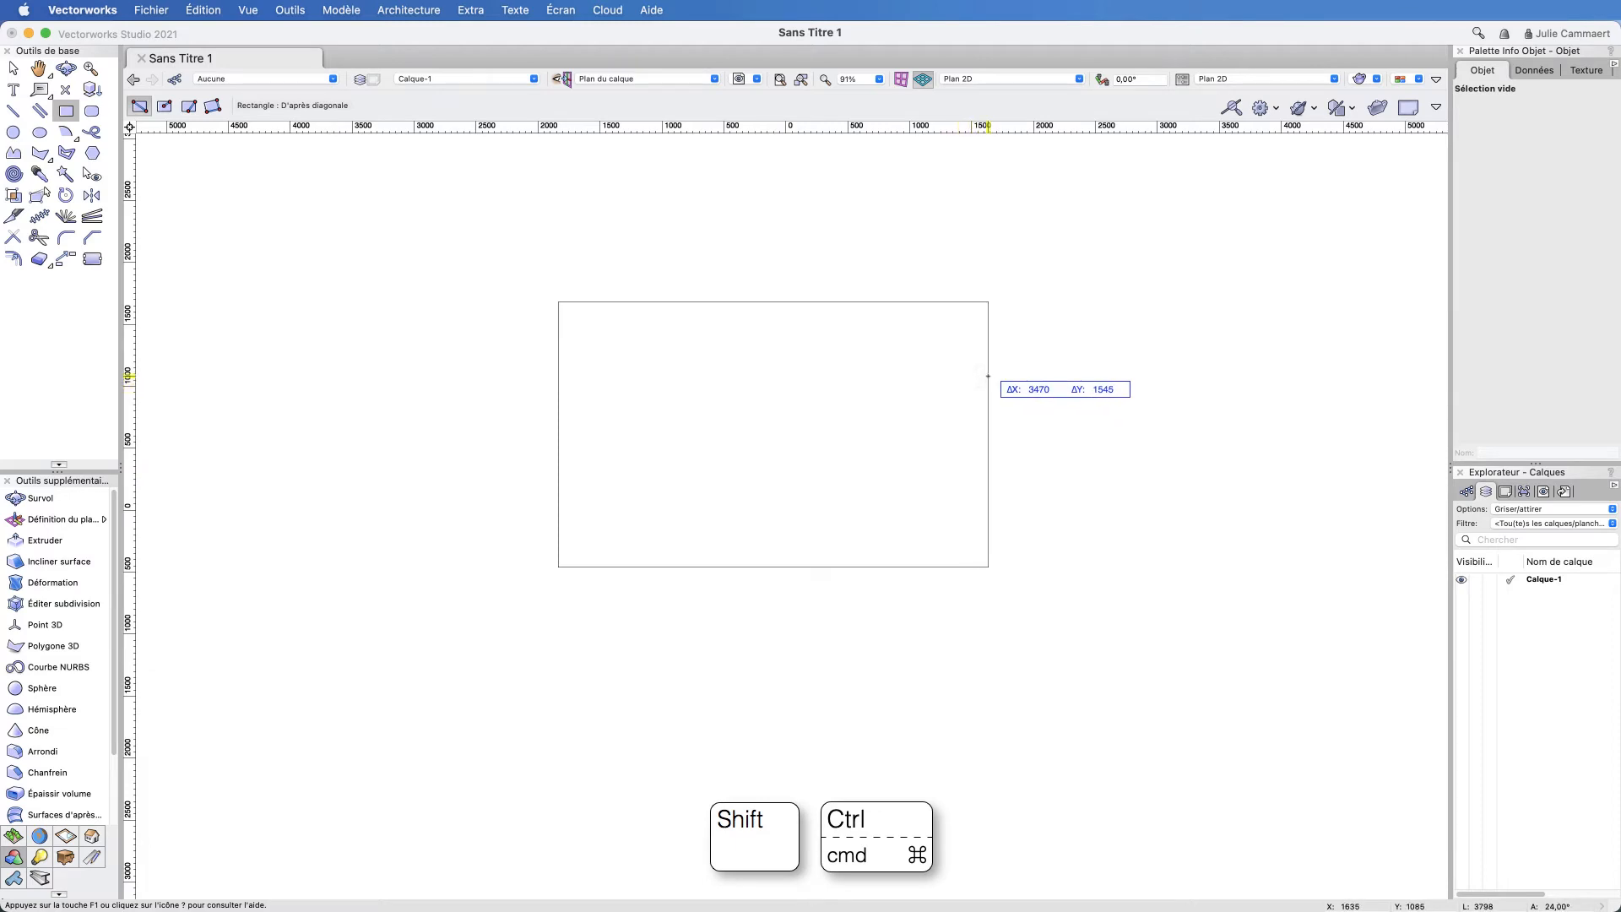
{"action": "left_click", "coordinate": [988, 302]}
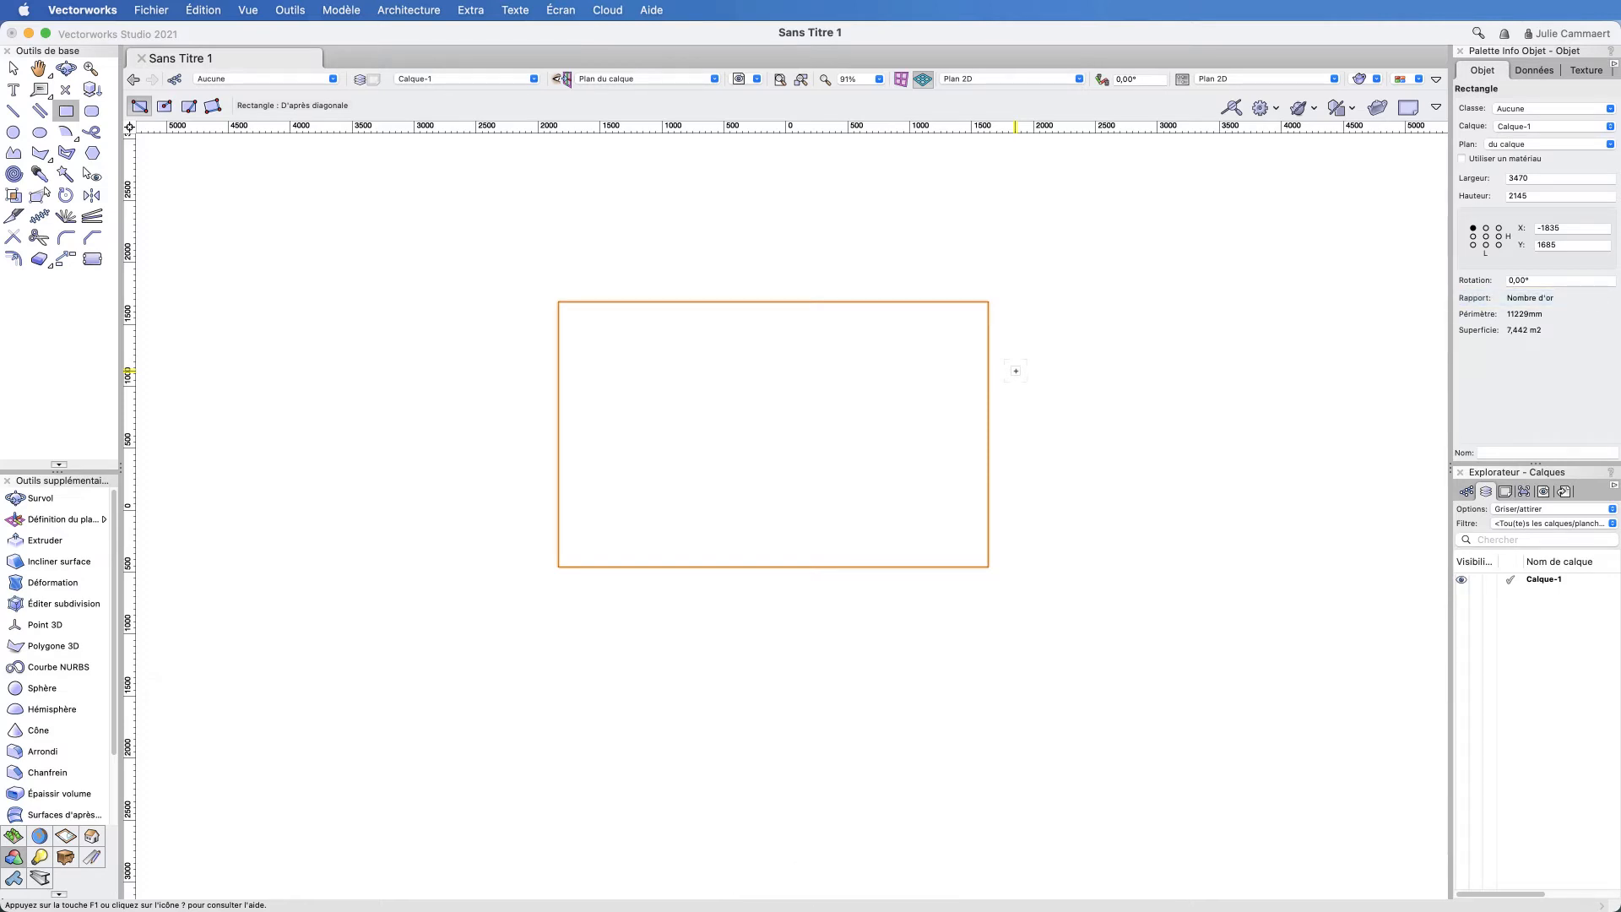
Step: Draw a rectangle by its diagonal with exact offsets of ΔX 1000 and ΔY 1200
{"action": "left_click", "coordinate": [692, 529]}
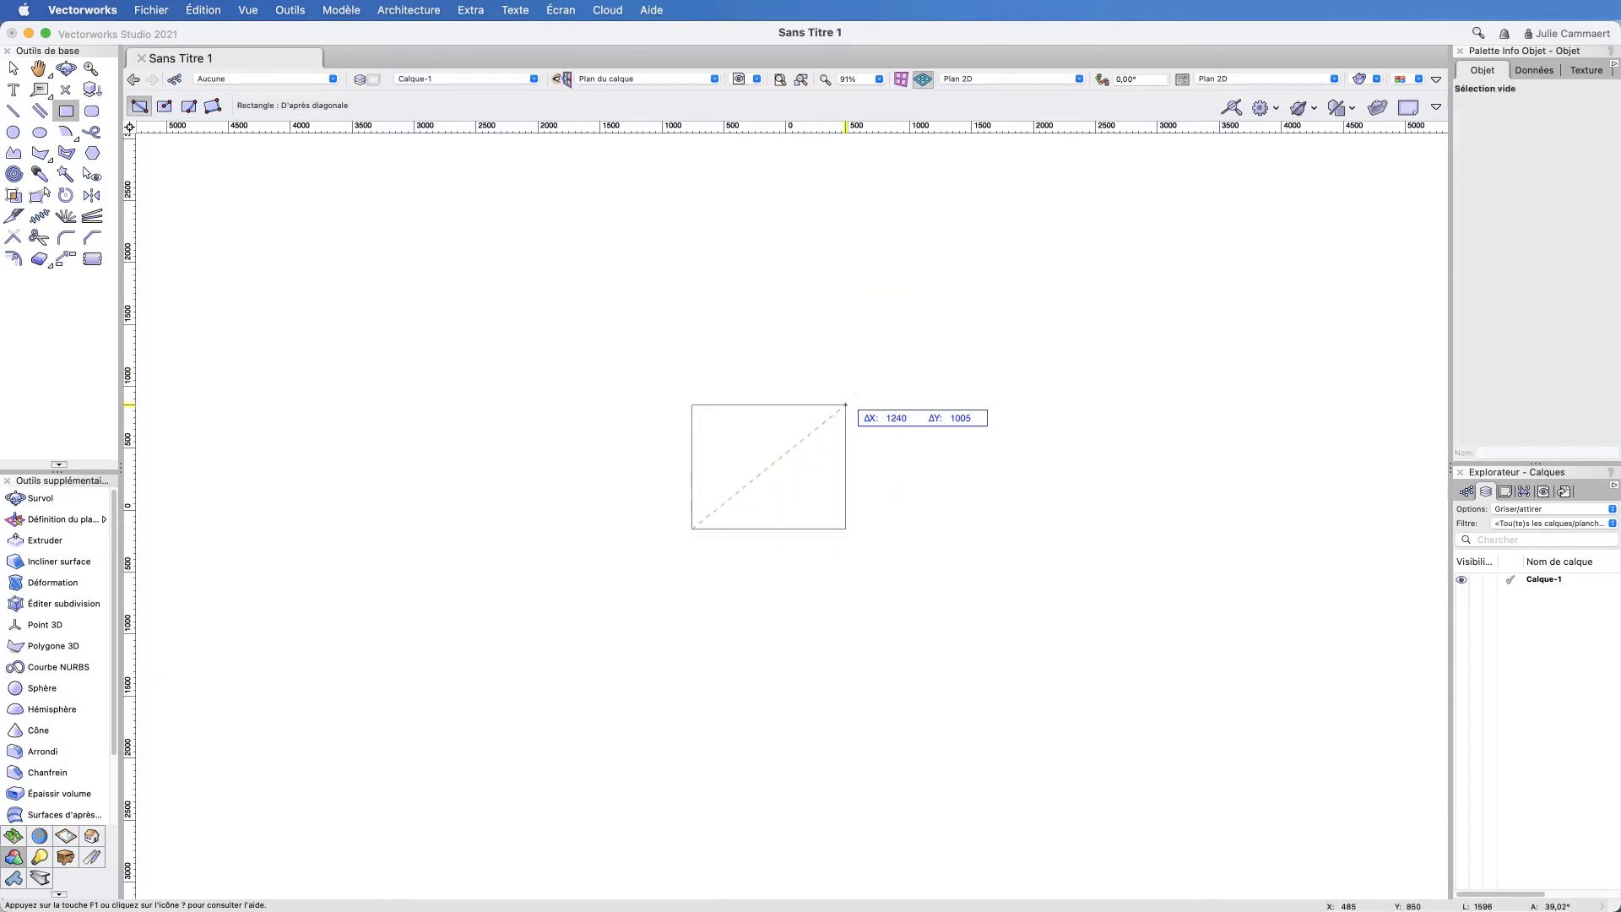
{"action": "key", "text": "Tab"}
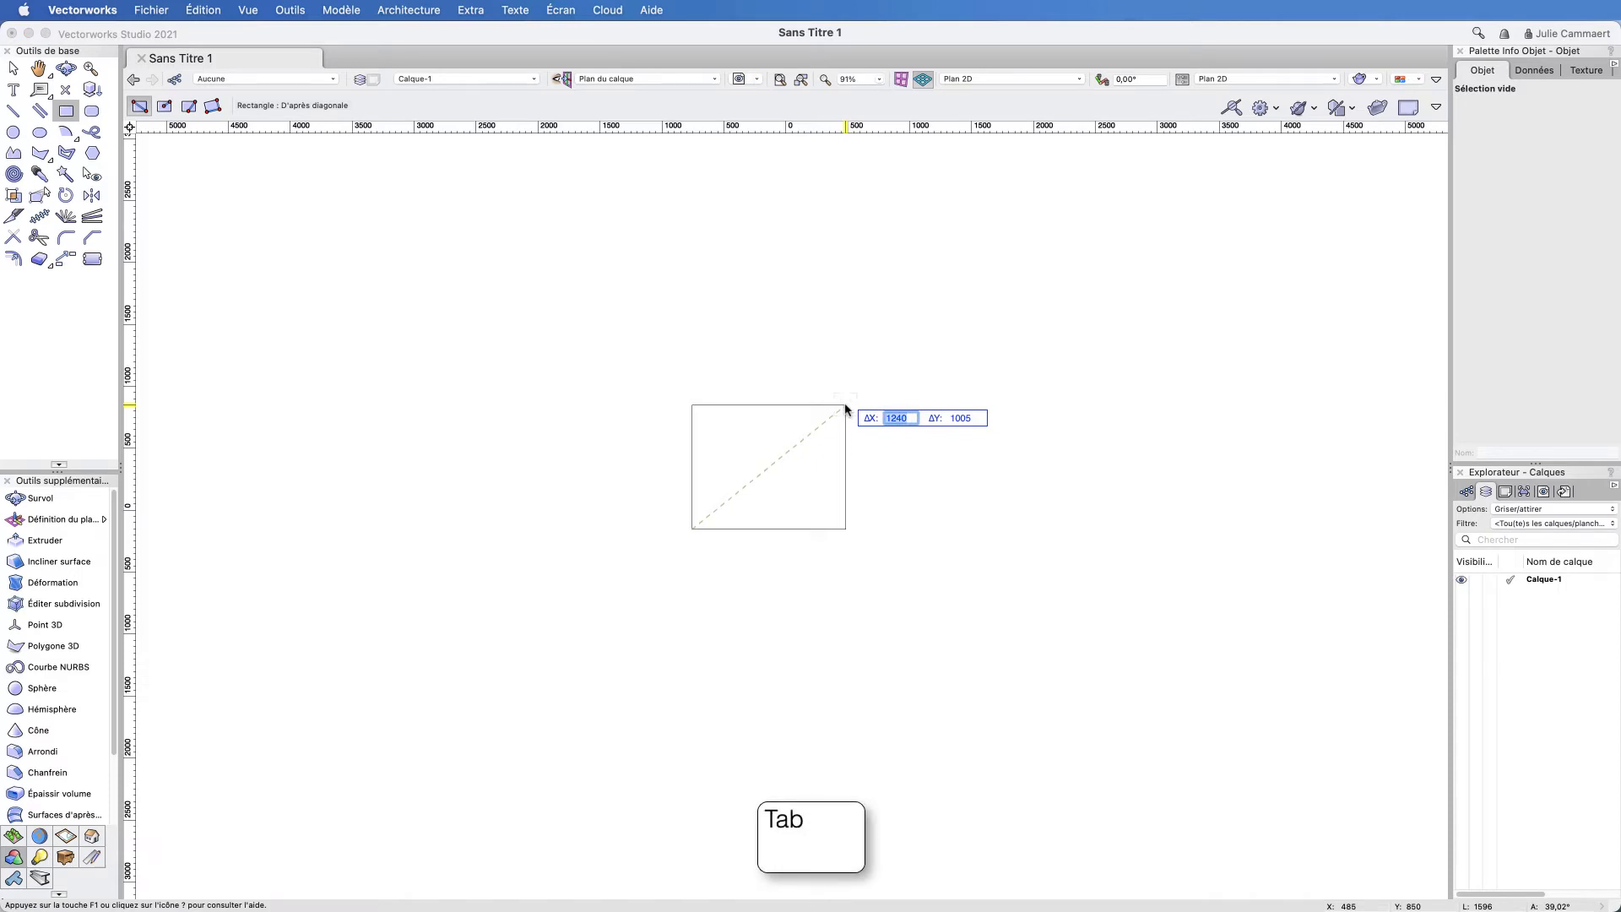
{"action": "type", "text": "1000"}
{"action": "key", "text": "Tab"}
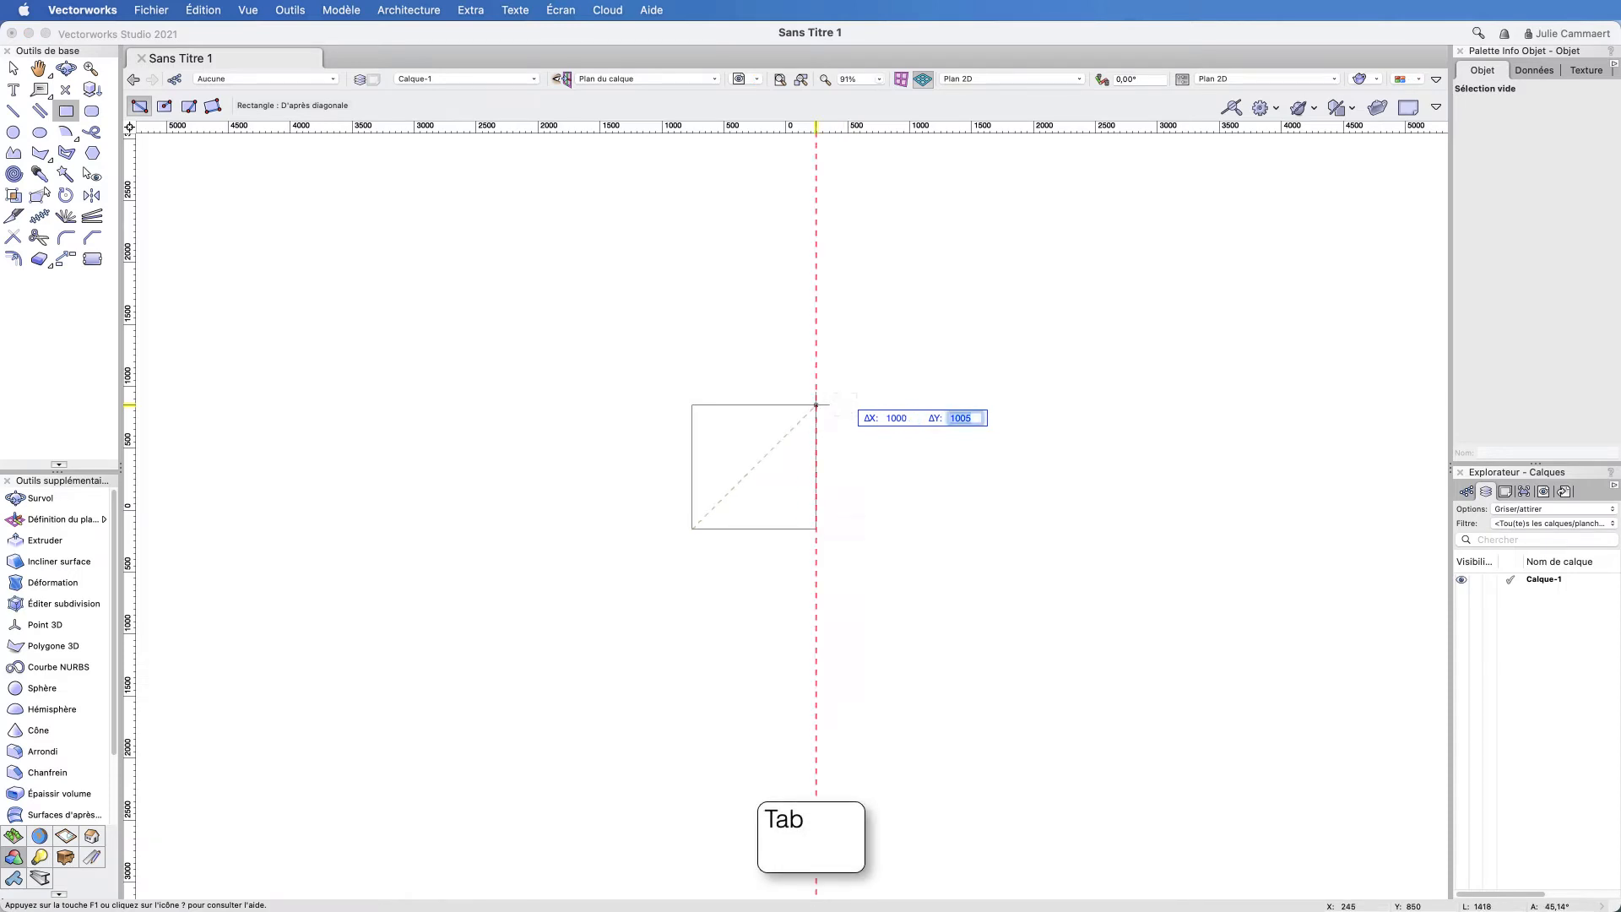
{"action": "type", "text": "1200"}
{"action": "key", "text": "Tab"}
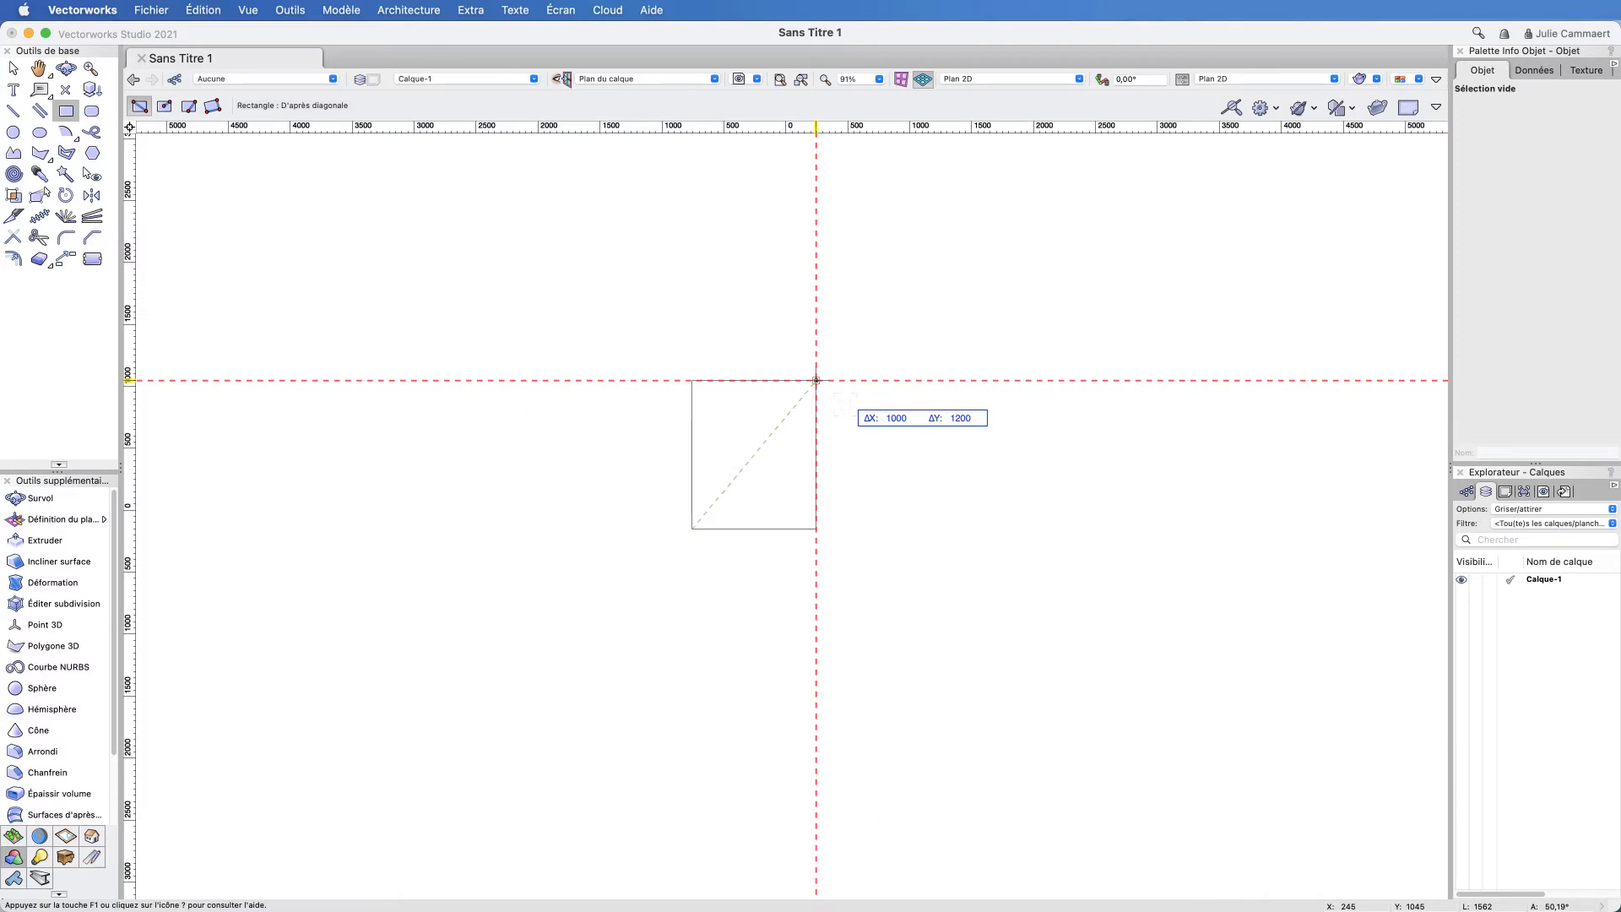
{"action": "left_click", "coordinate": [815, 380]}
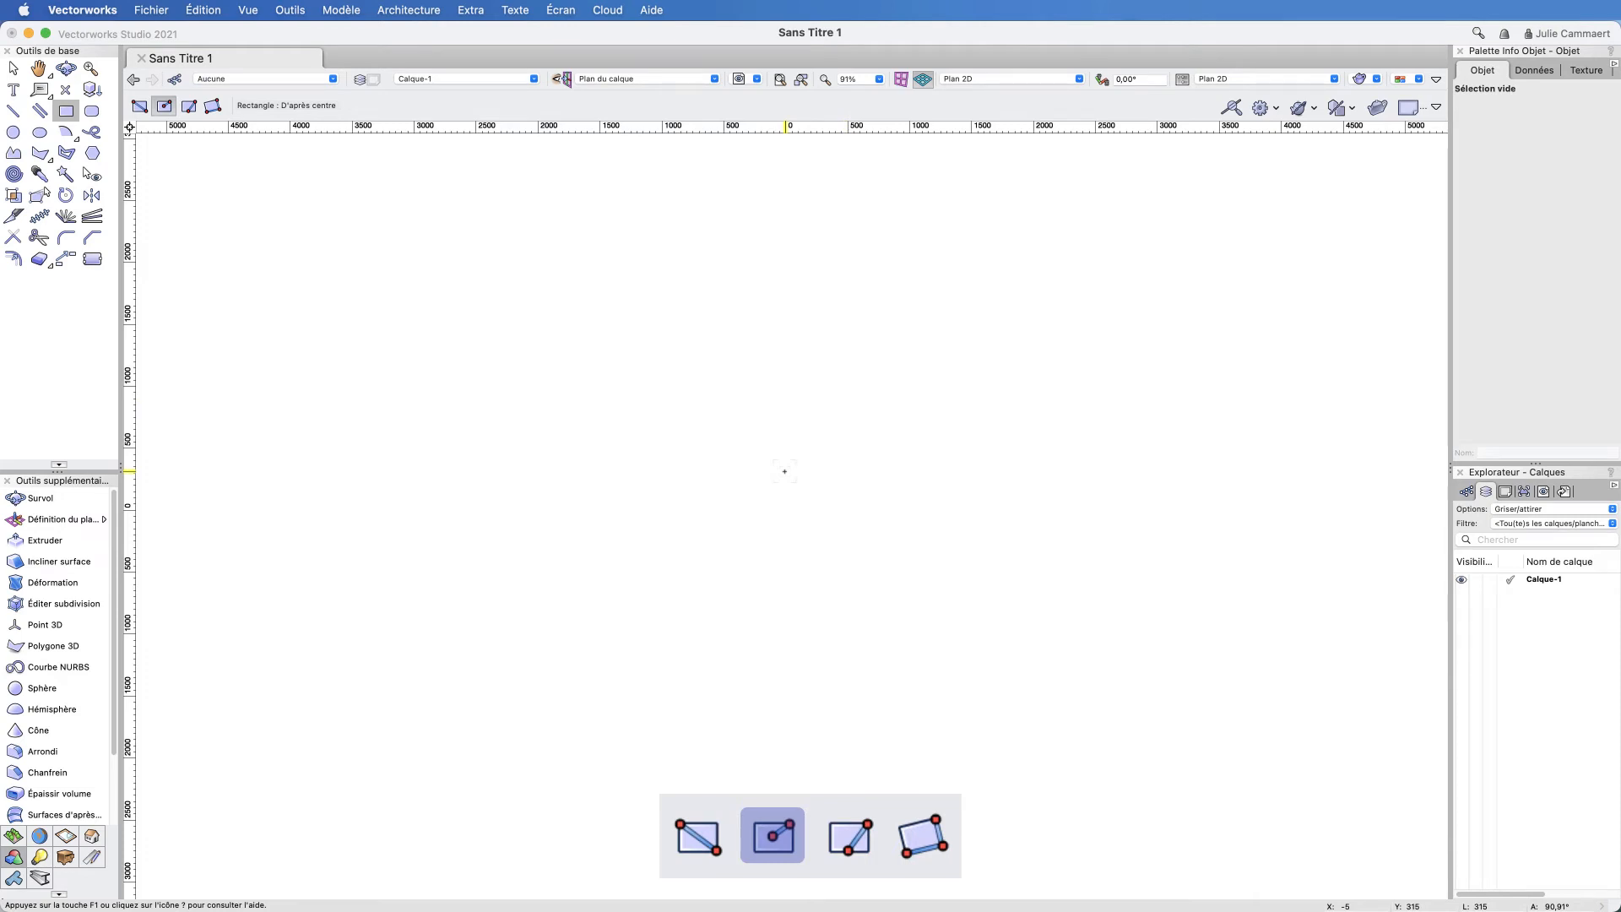
Step: Draw a rectangle from its centre, about 3256 × 1880 mm, and delete it
{"action": "left_click", "coordinate": [785, 471]}
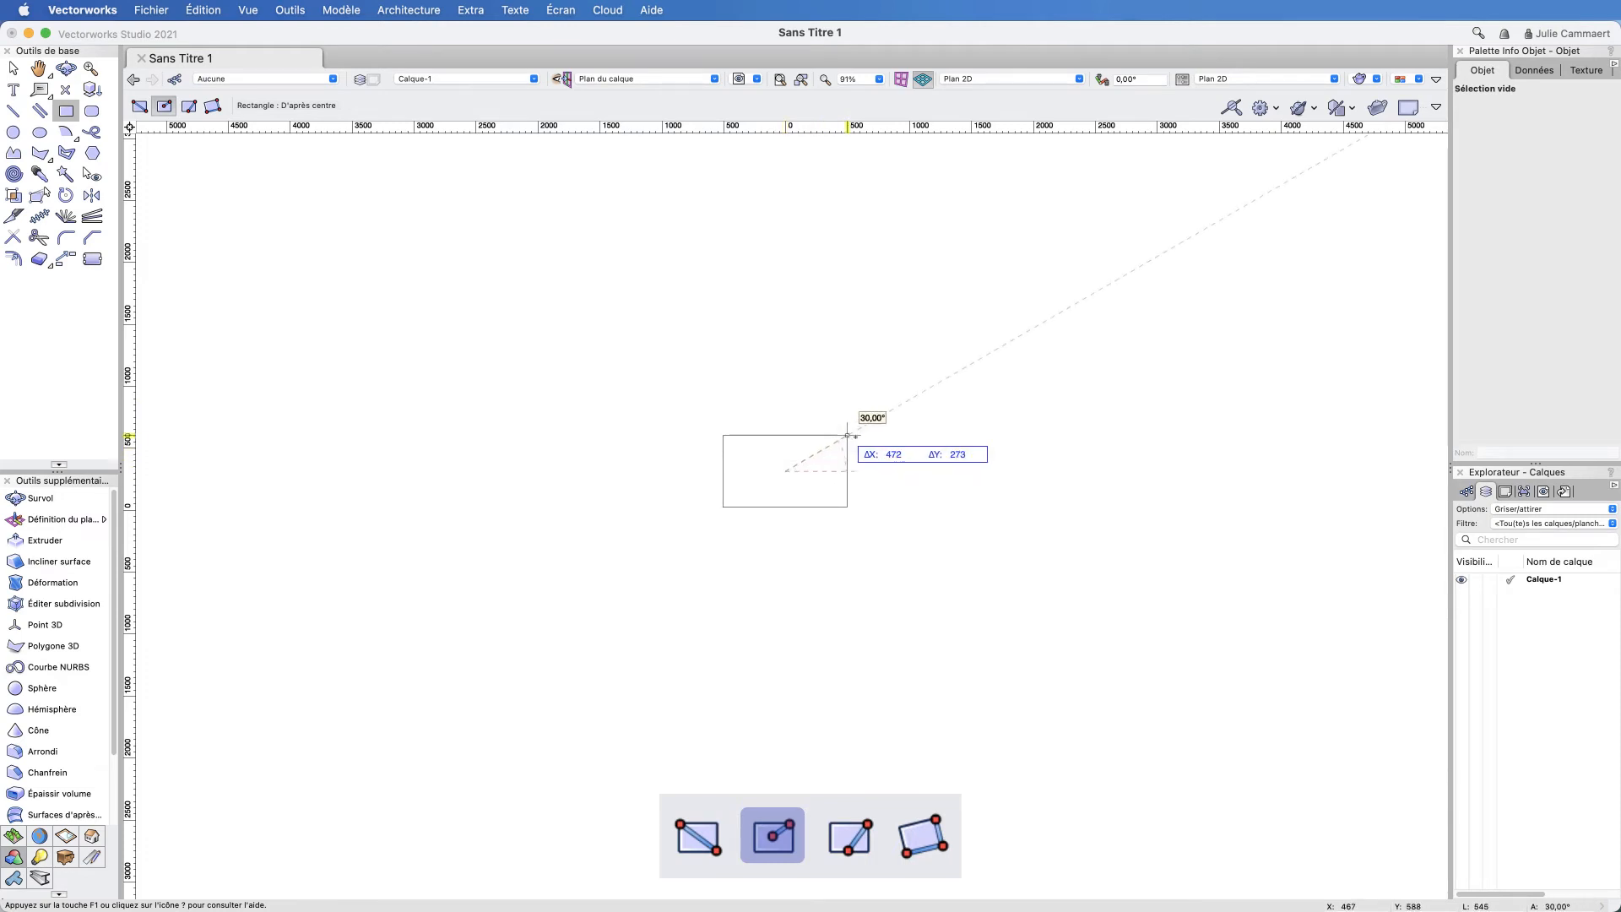
{"action": "left_click", "coordinate": [987, 356]}
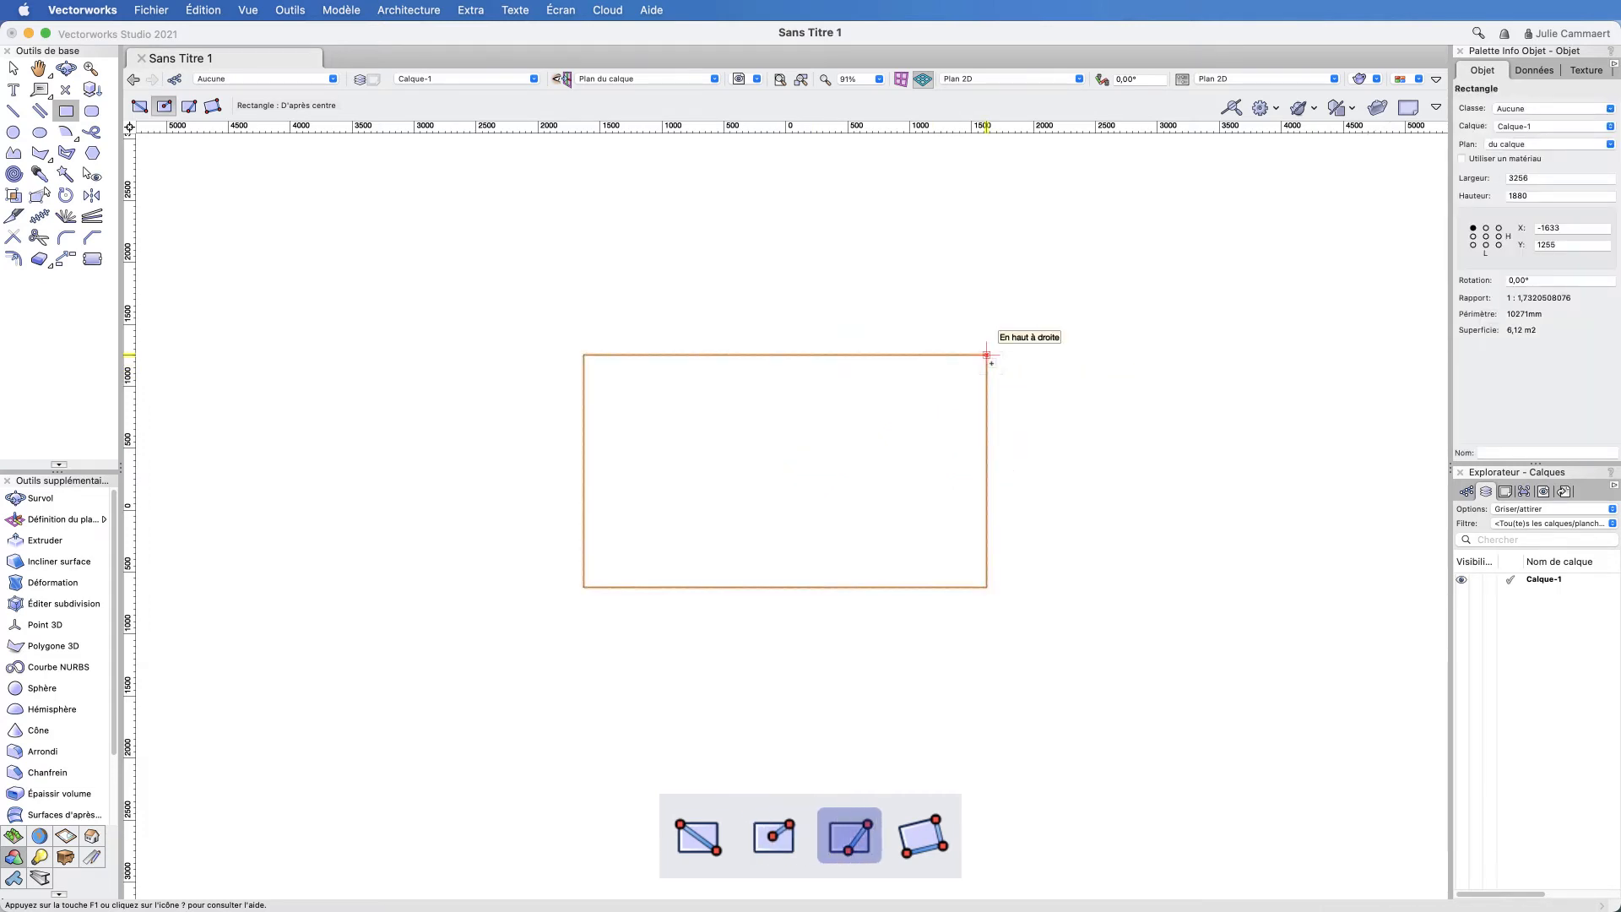
{"action": "key", "text": "Delete"}
Step: Draw a rectangle from the midpoint of its lower side to an opposite corner, about 3308 × 1654 mm
{"action": "key", "text": "u"}
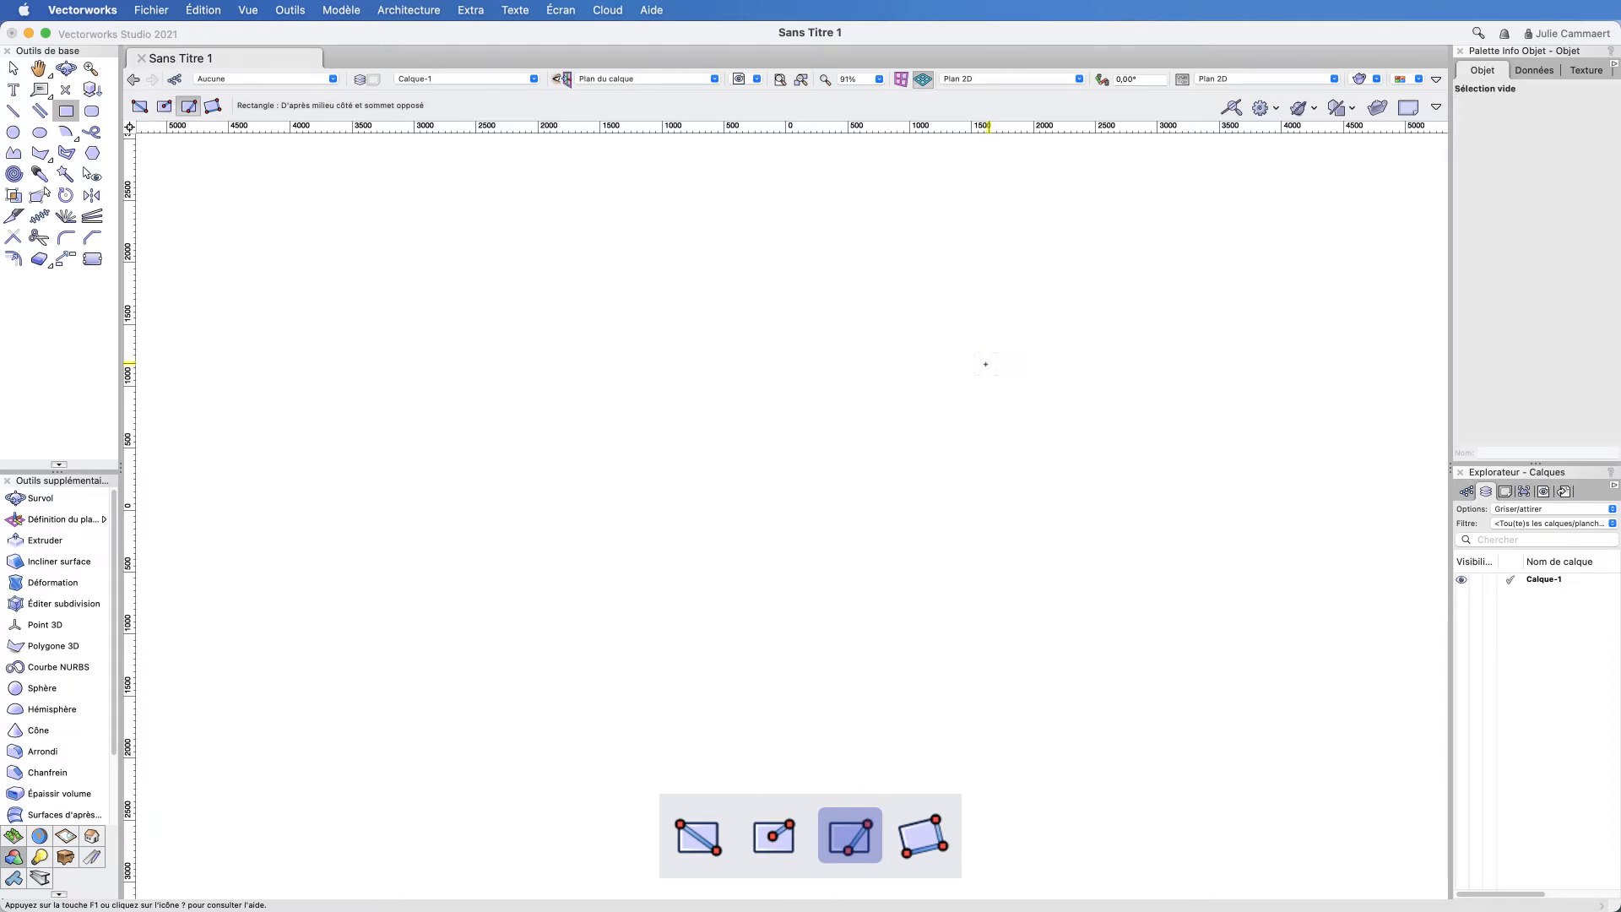
{"action": "left_click", "coordinate": [686, 594]}
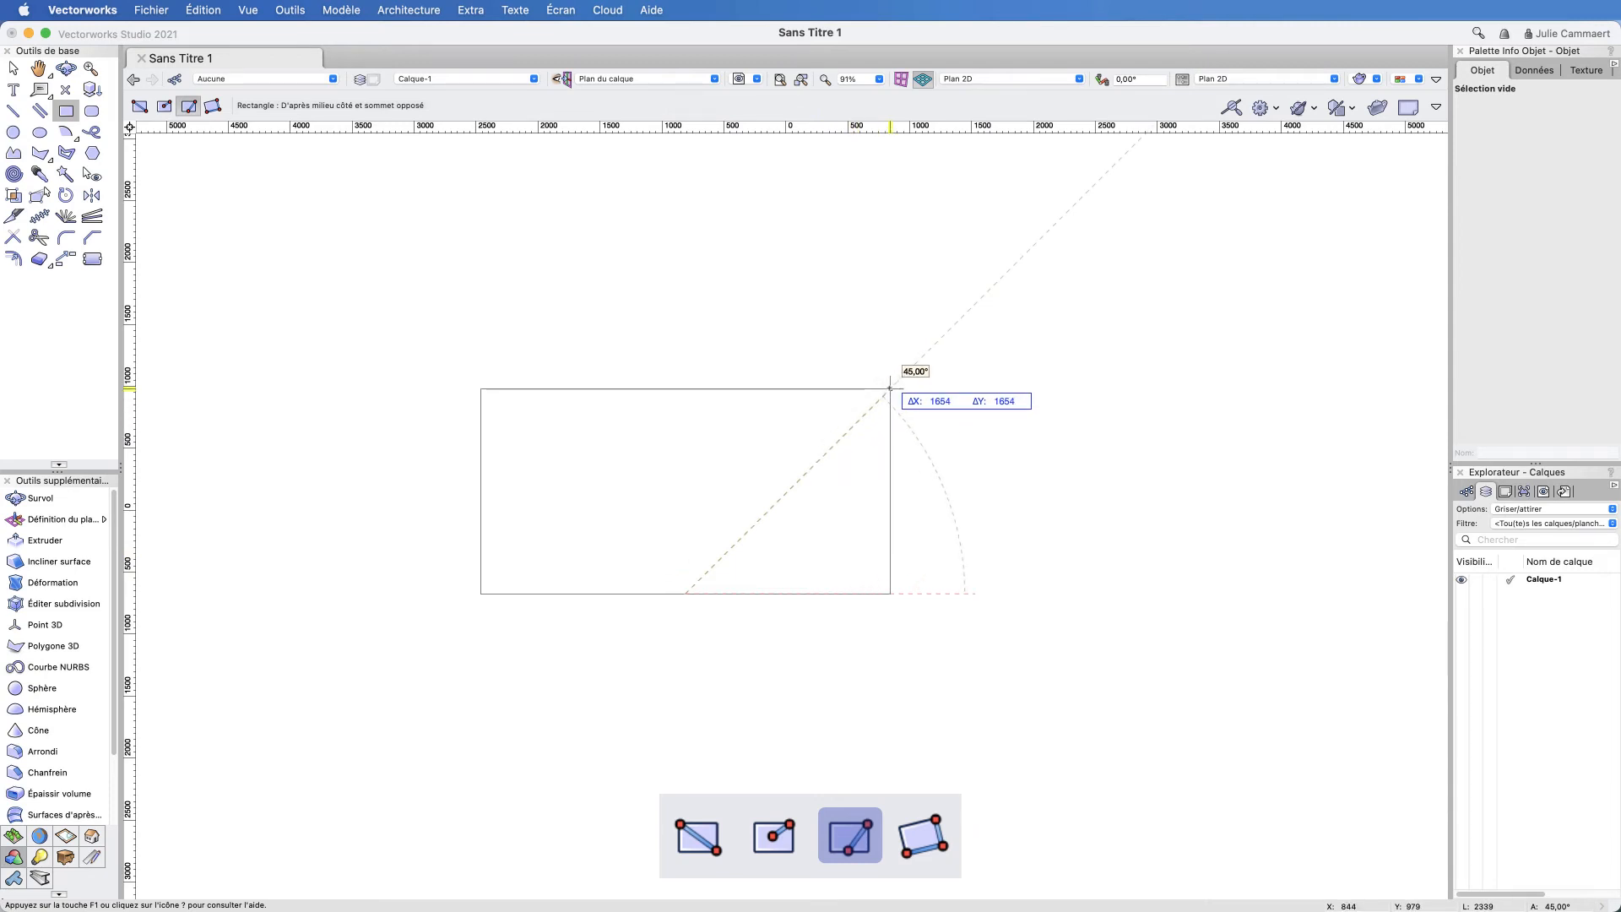
{"action": "left_click", "coordinate": [890, 388]}
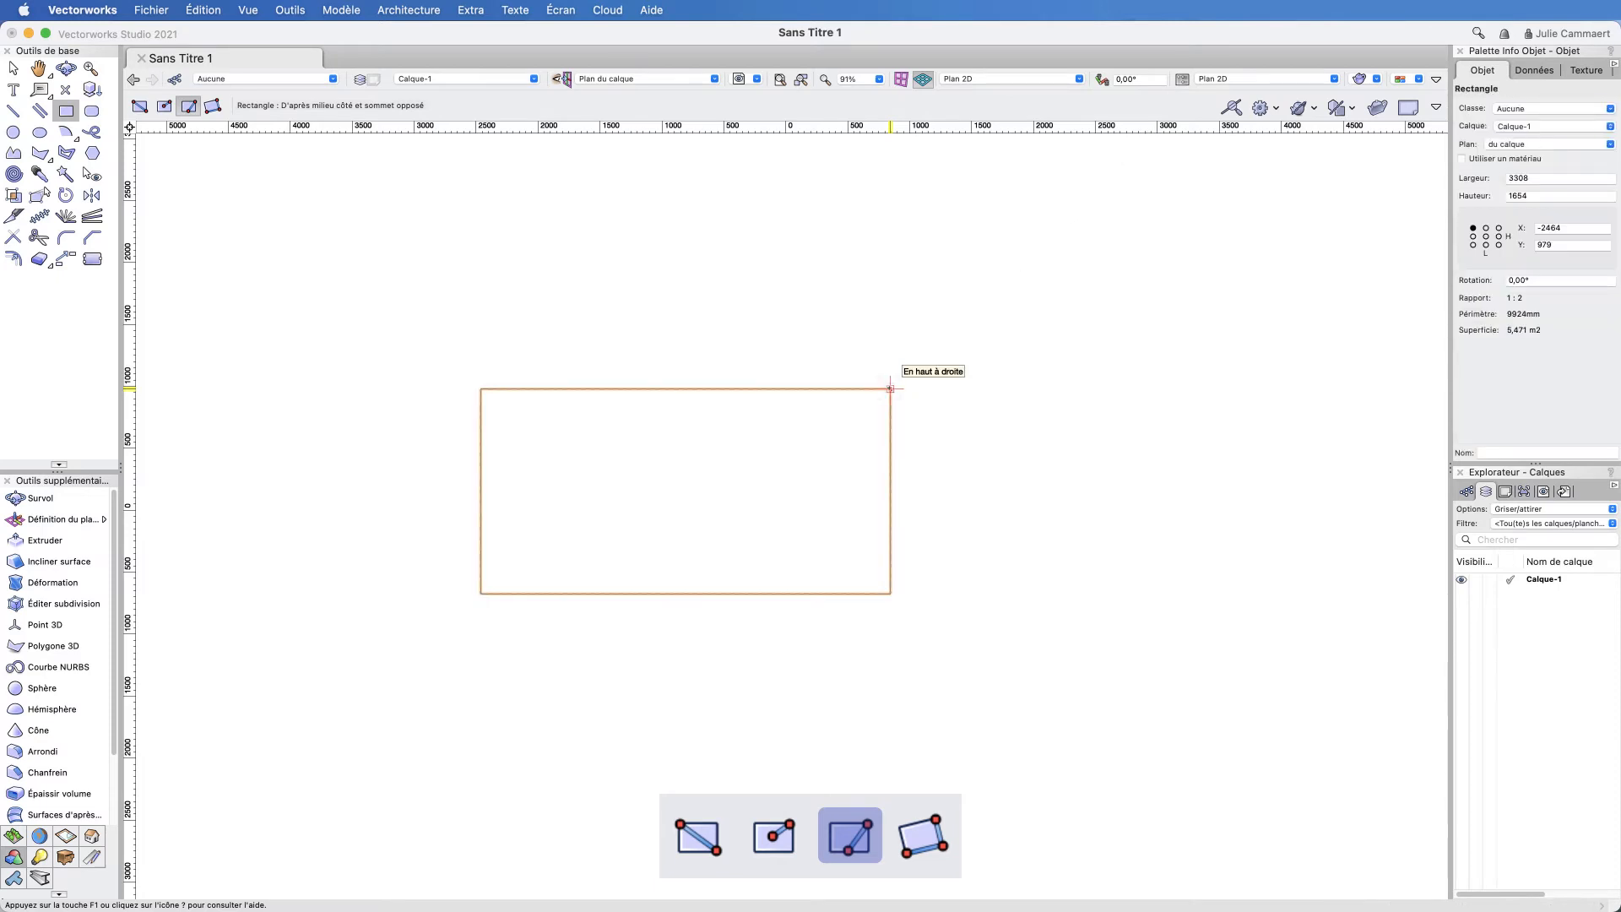
Step: Undo the last rectangle and draw an inclined one with its first side at 45°
{"action": "key", "text": "u"}
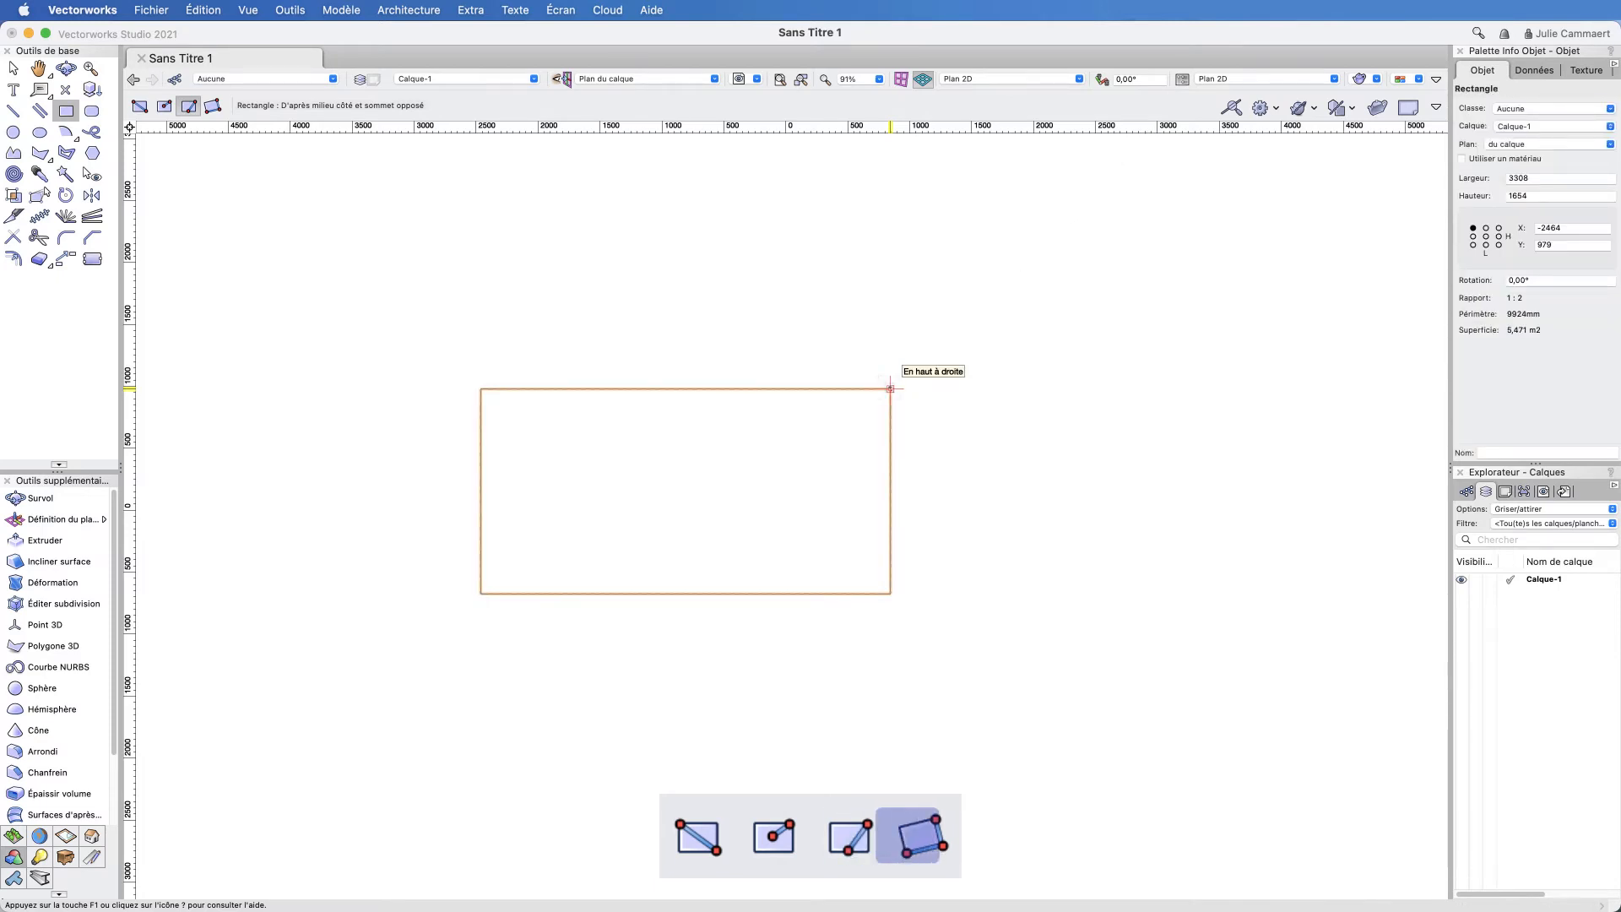
{"action": "key", "text": "super+z"}
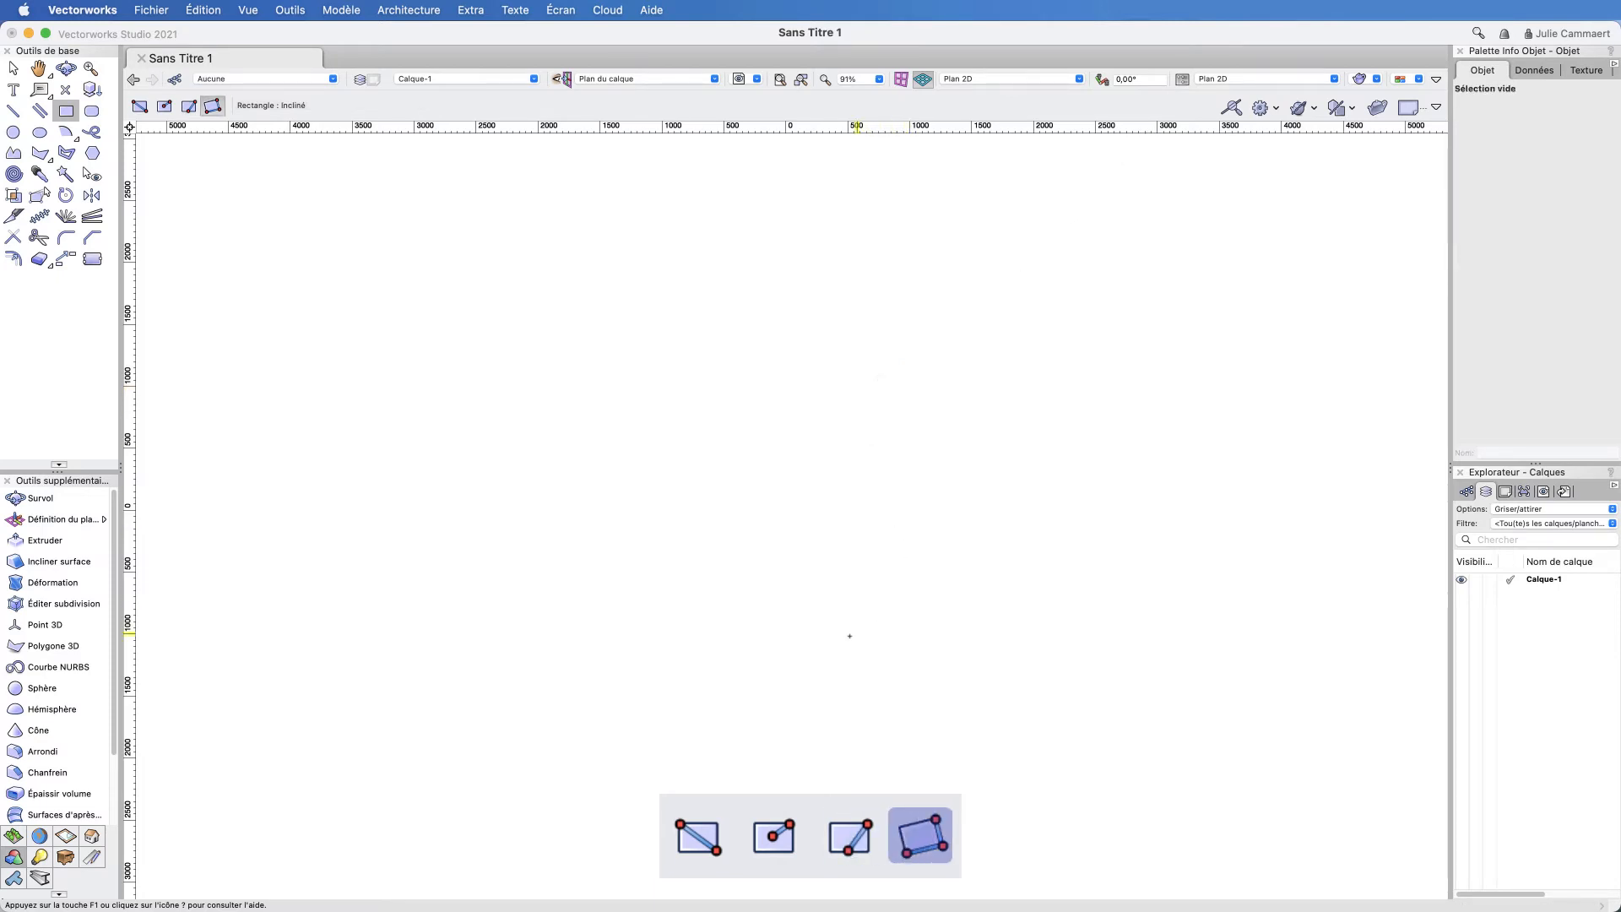
{"action": "left_click", "coordinate": [796, 652]}
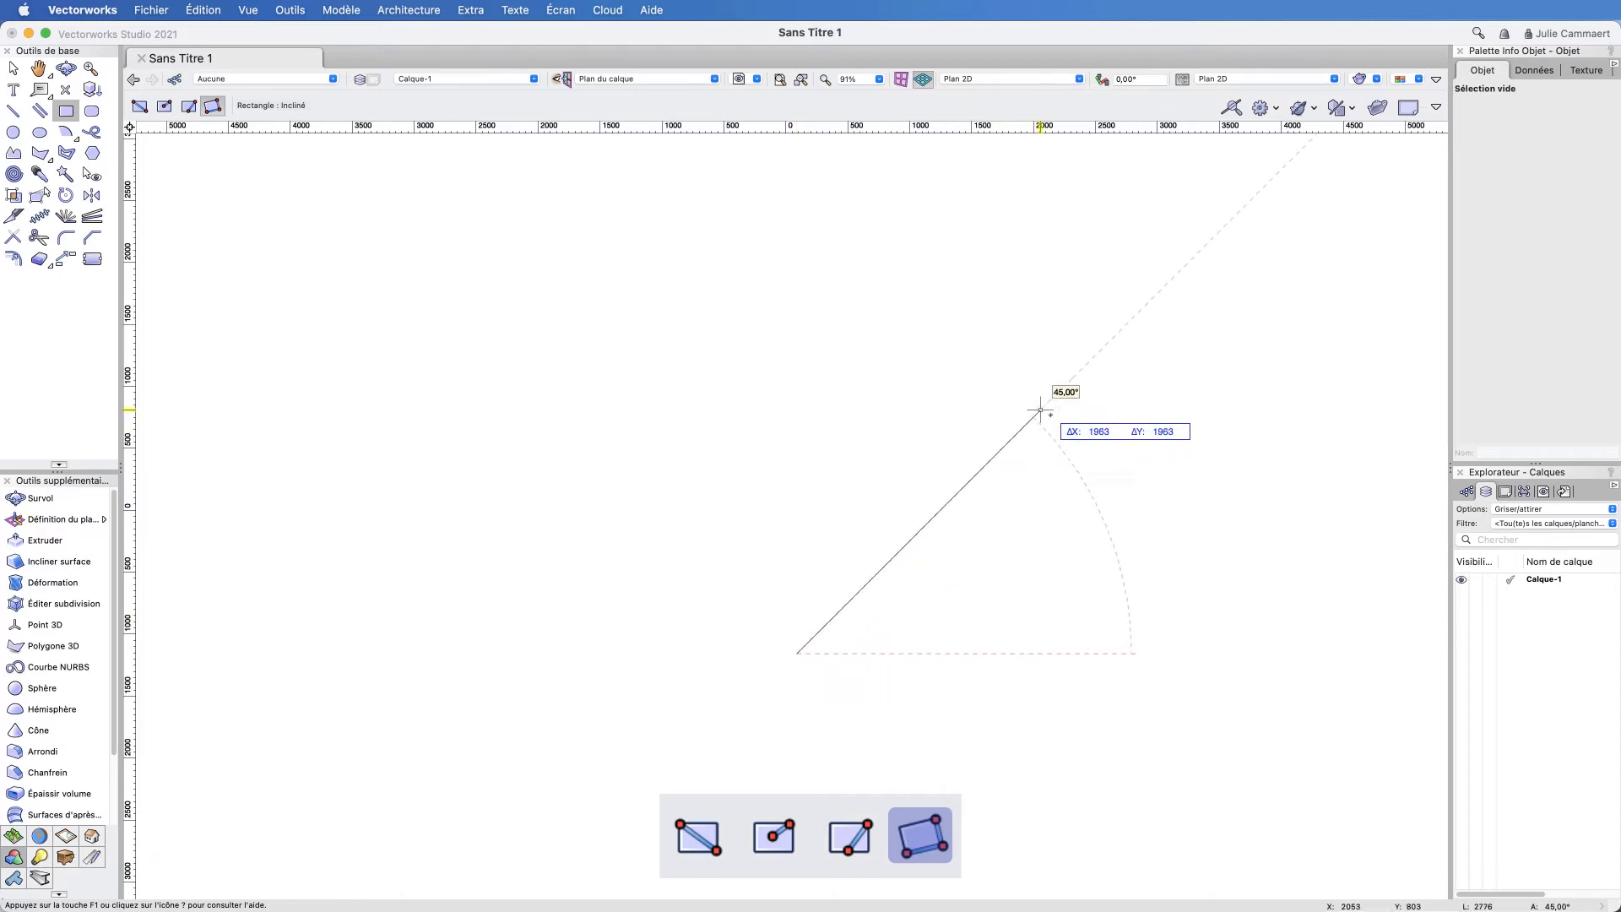
{"action": "left_click", "coordinate": [1061, 389]}
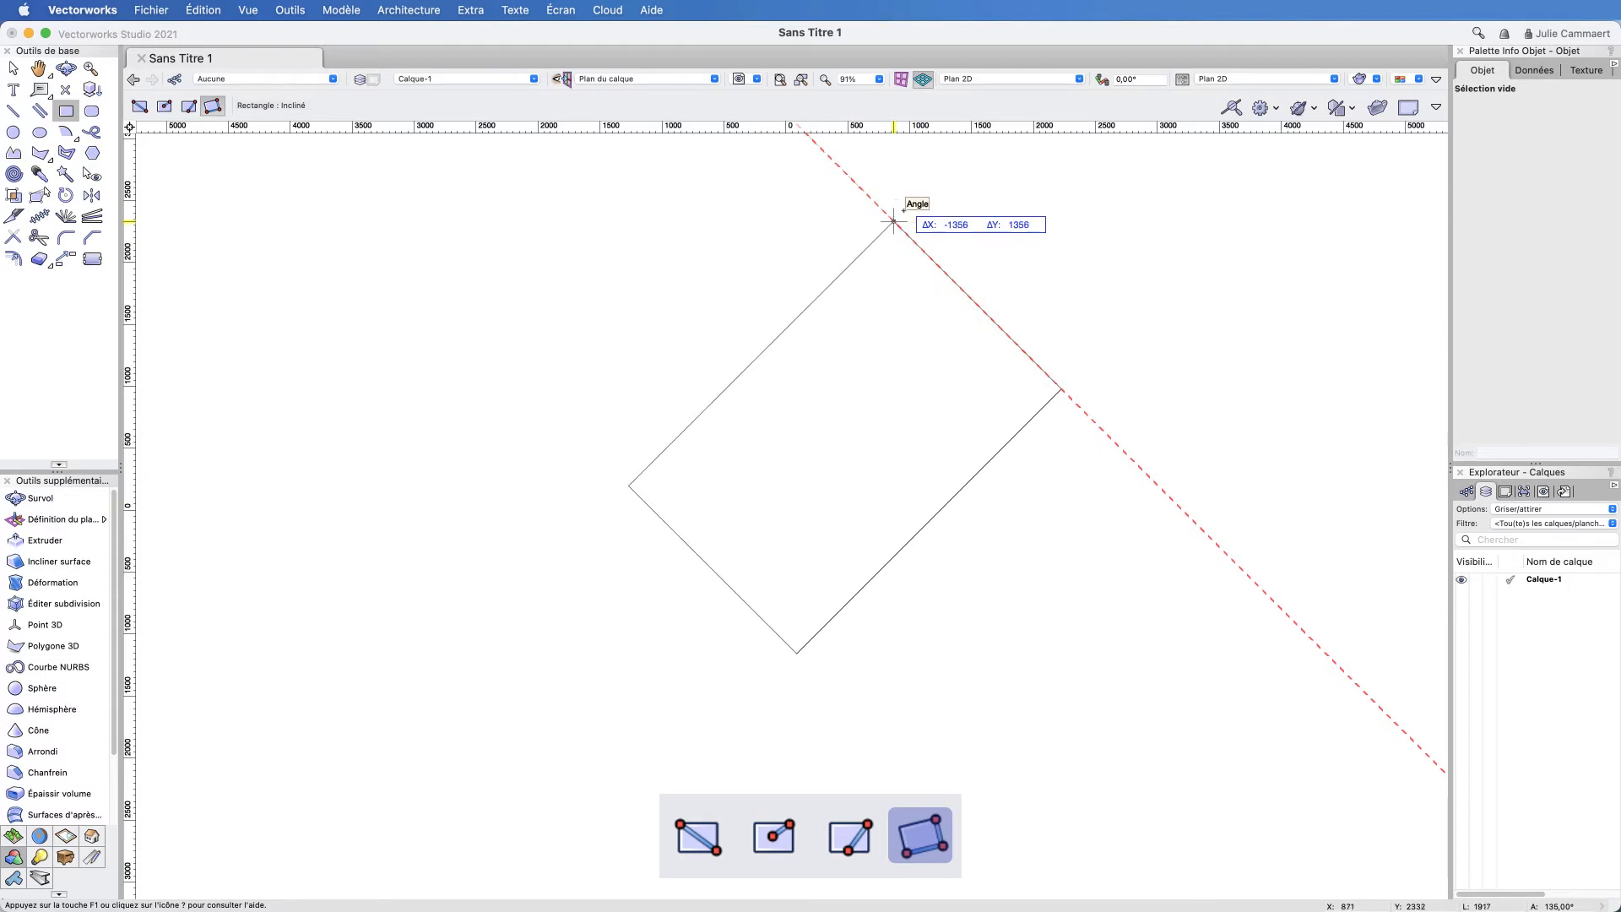
{"action": "left_click", "coordinate": [1089, 404]}
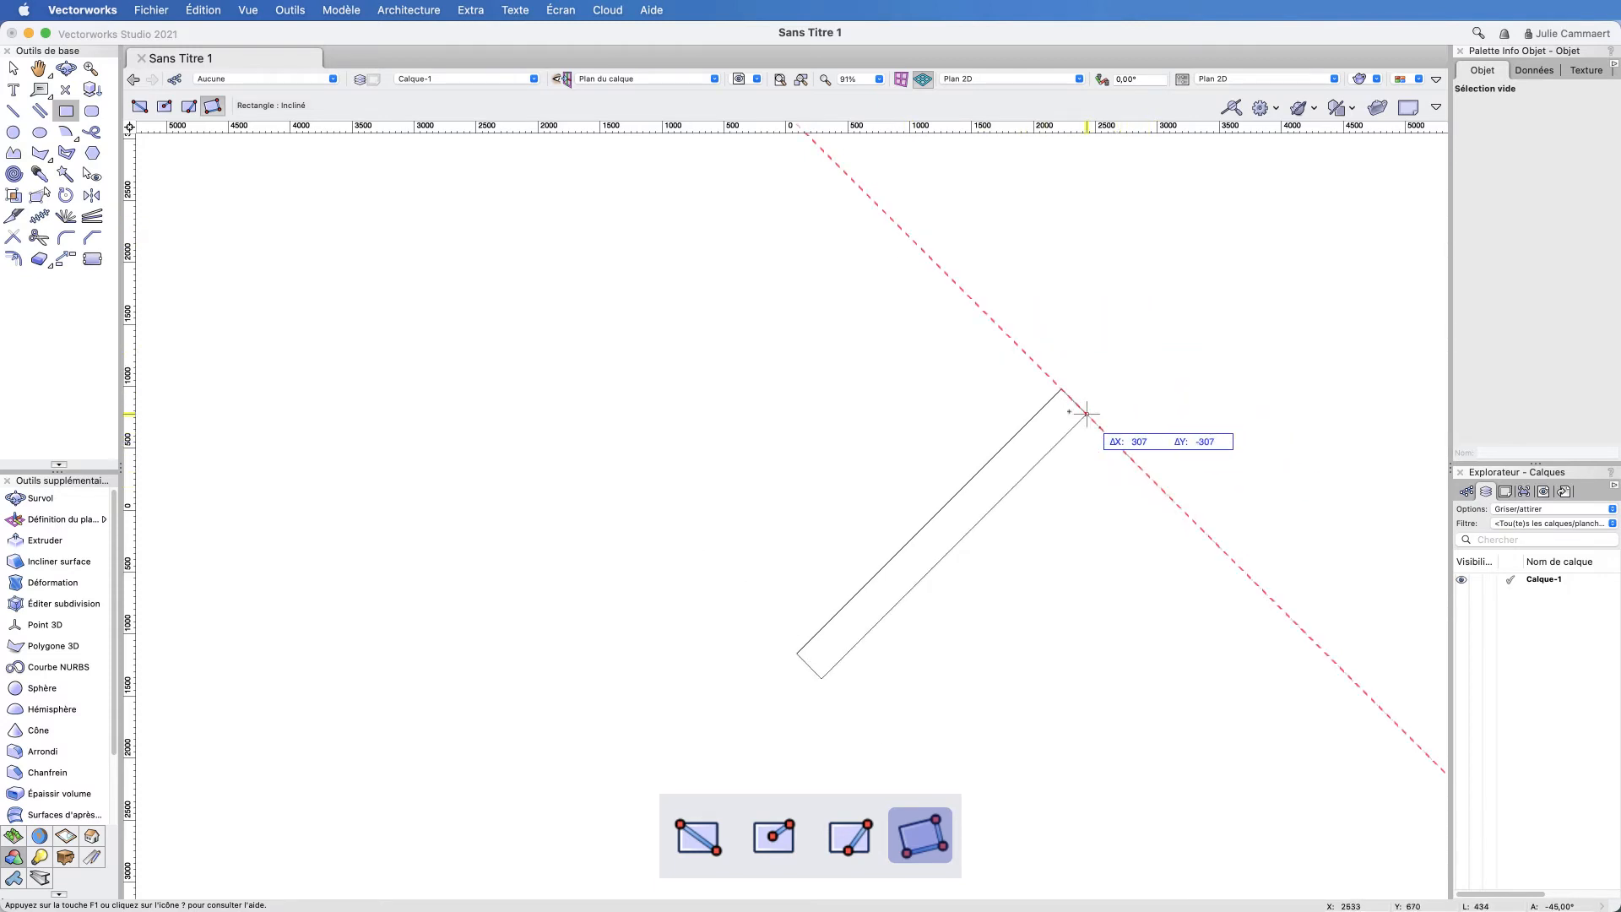
{"action": "left_click", "coordinate": [907, 232]}
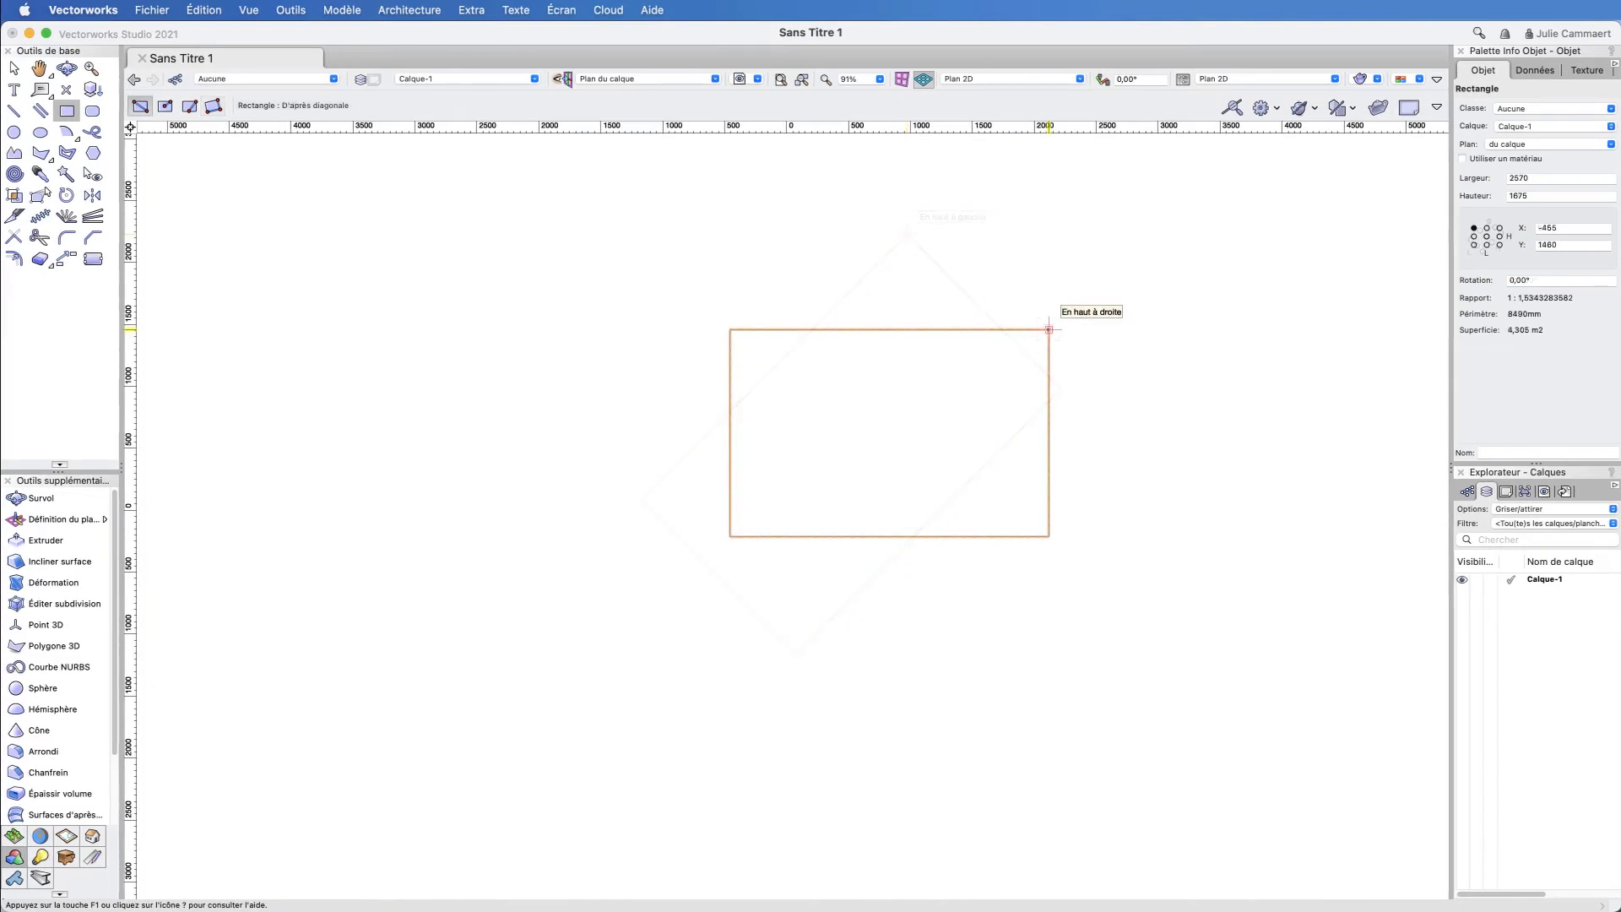
Step: Set the selected rectangle's width to 2800 mm and its height to 1200 mm
{"action": "left_click", "coordinate": [1508, 178]}
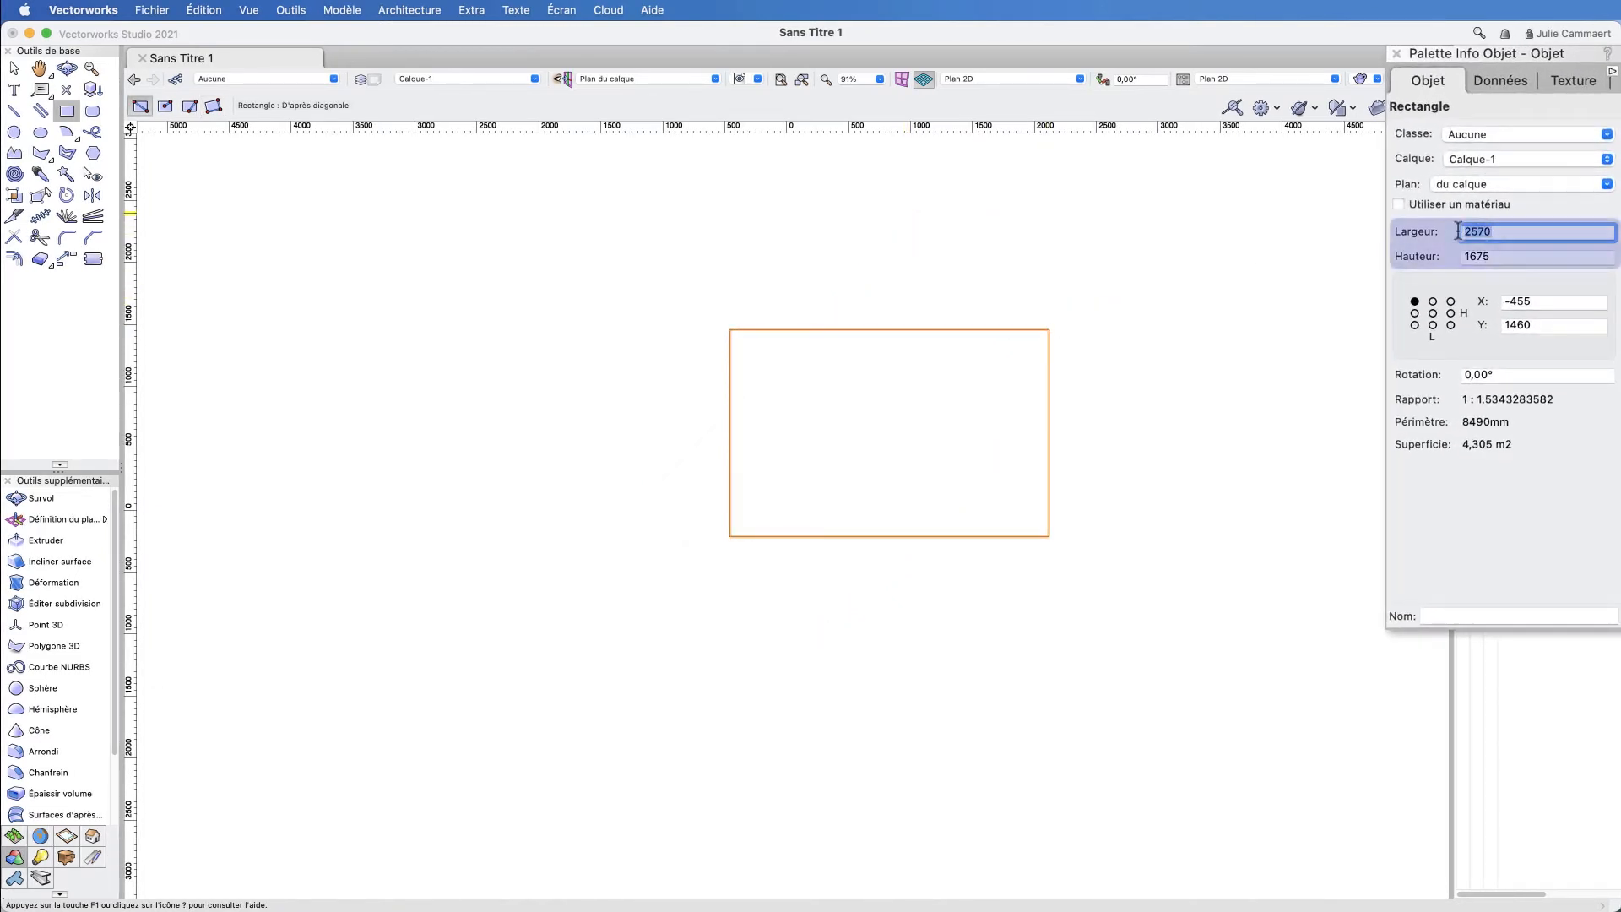
{"action": "type", "text": "2800"}
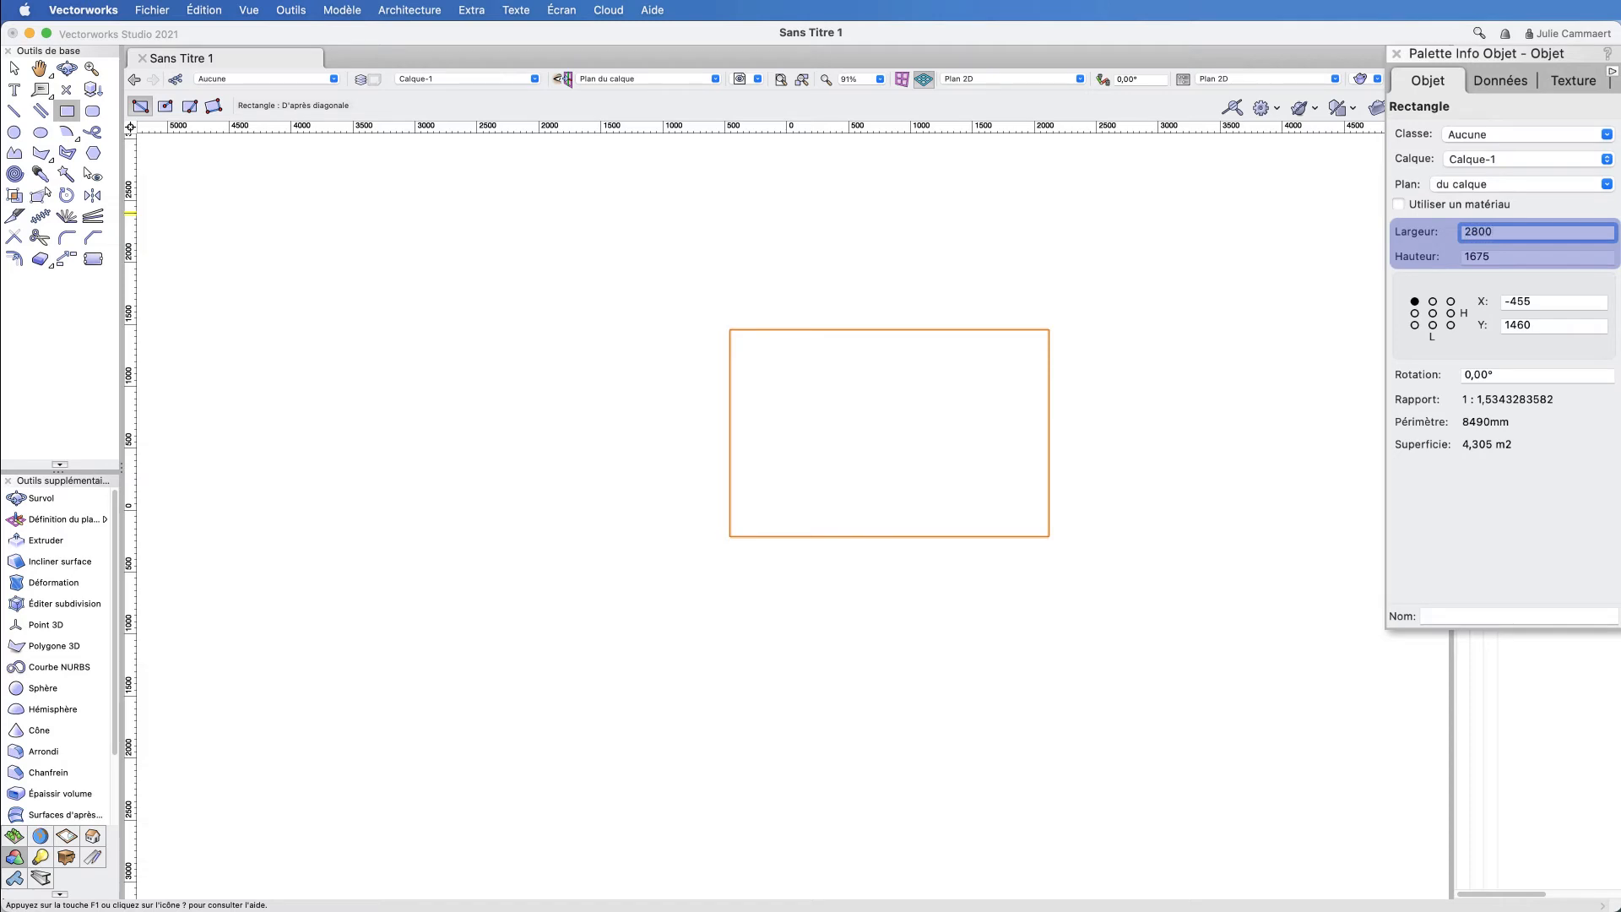
{"action": "key", "text": "Tab"}
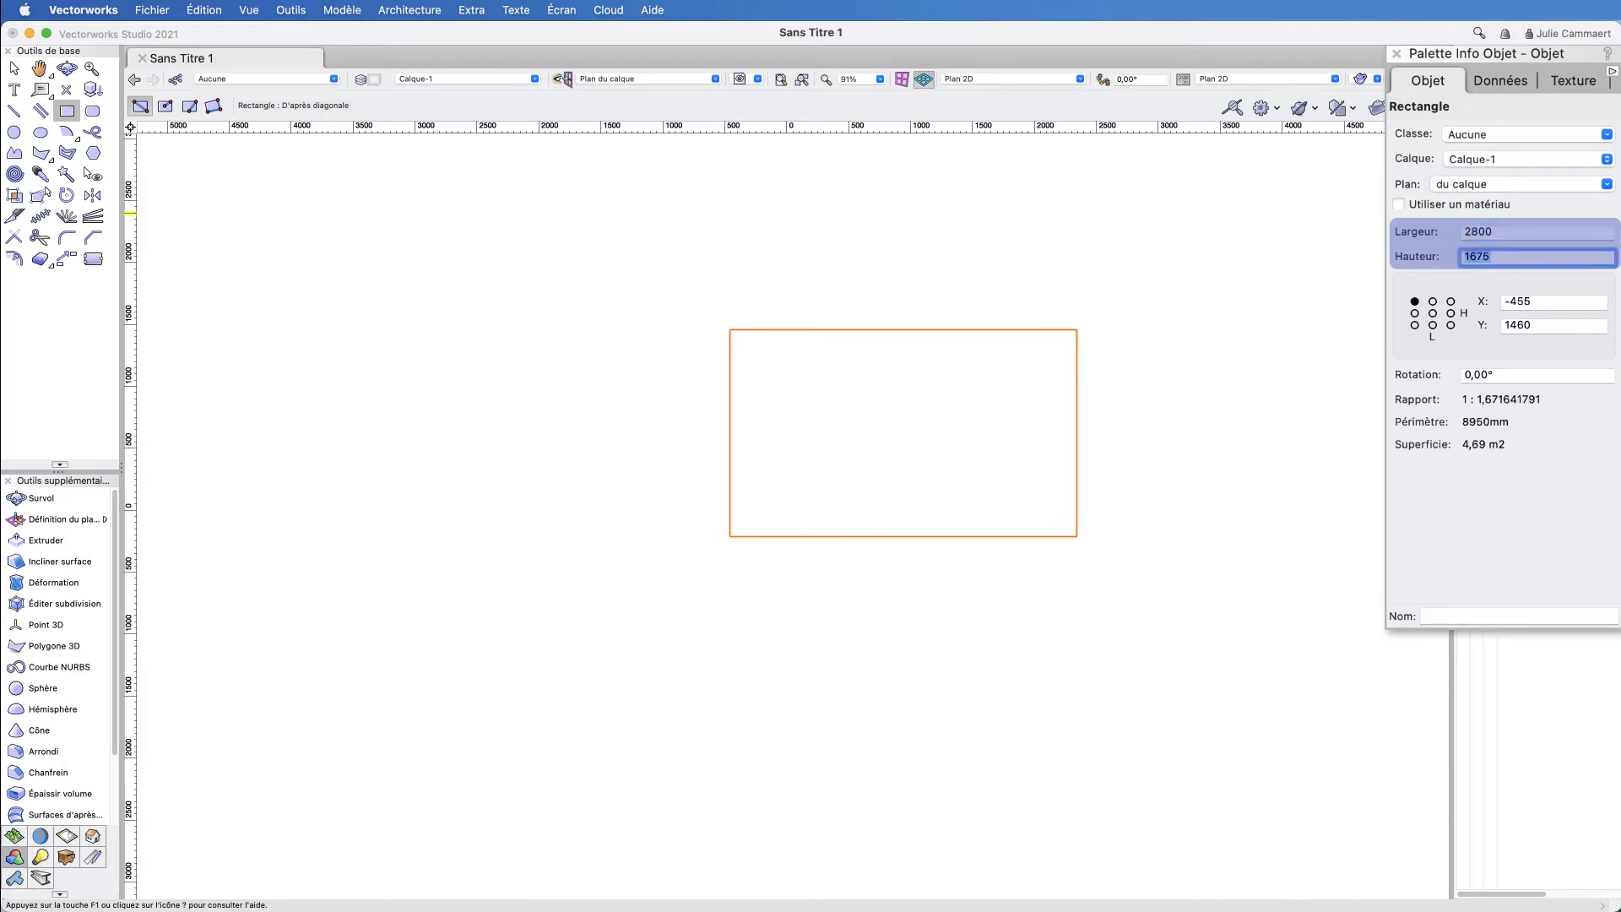
{"action": "type", "text": "1200"}
{"action": "key", "text": "Tab"}
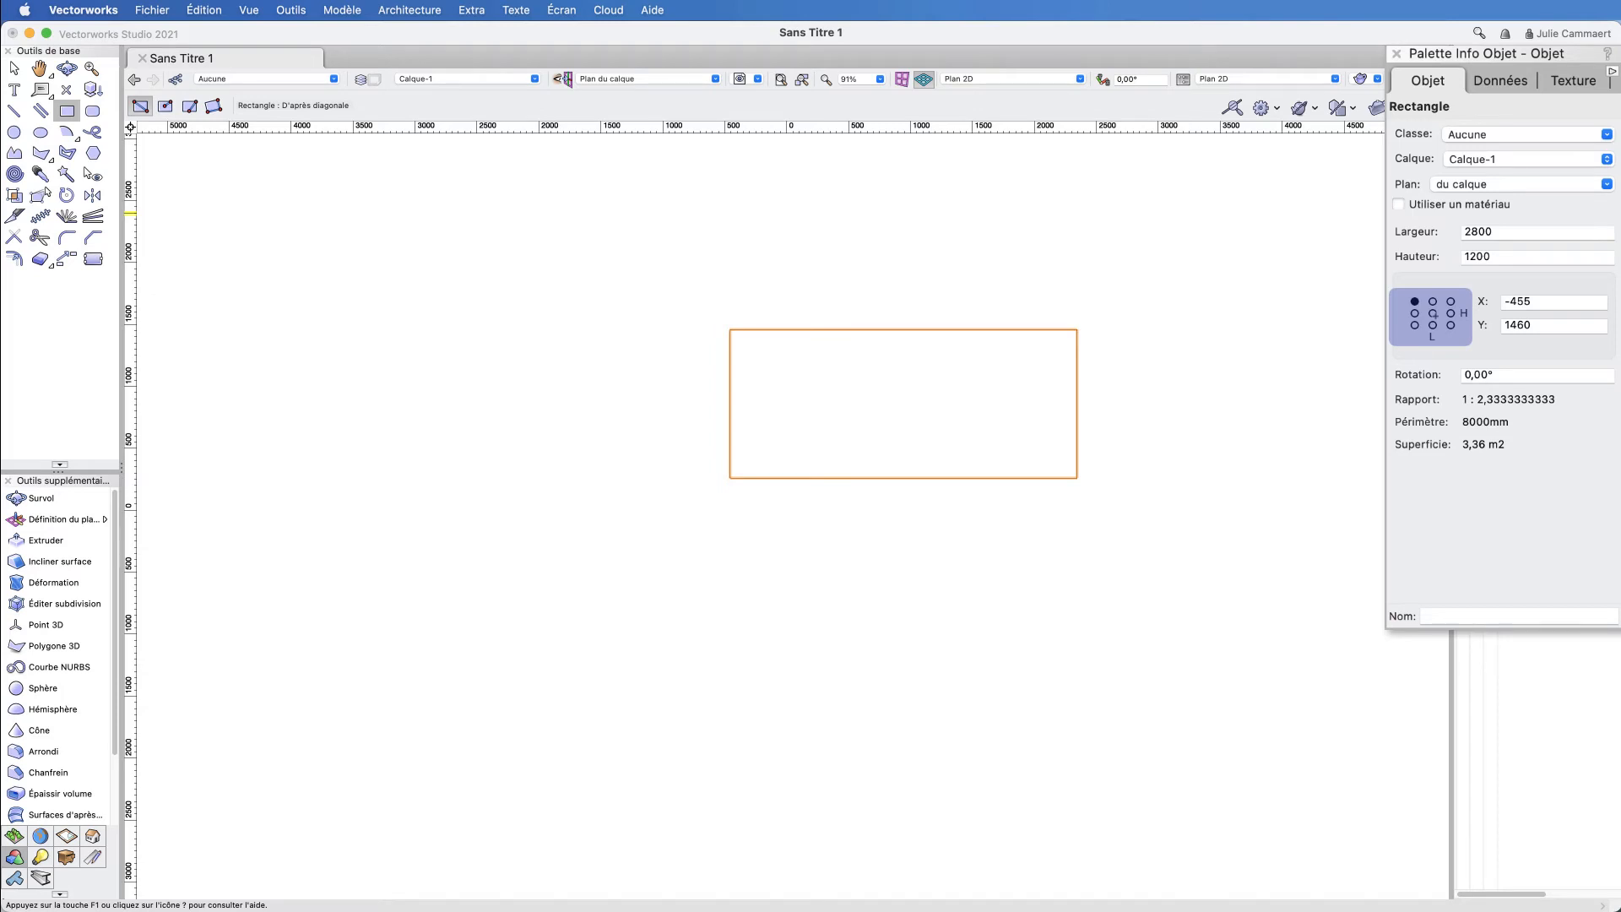
Step: Use the rectangle's centre as reference point and set its position to X 0, Y 0
{"action": "left_click", "coordinate": [1433, 313]}
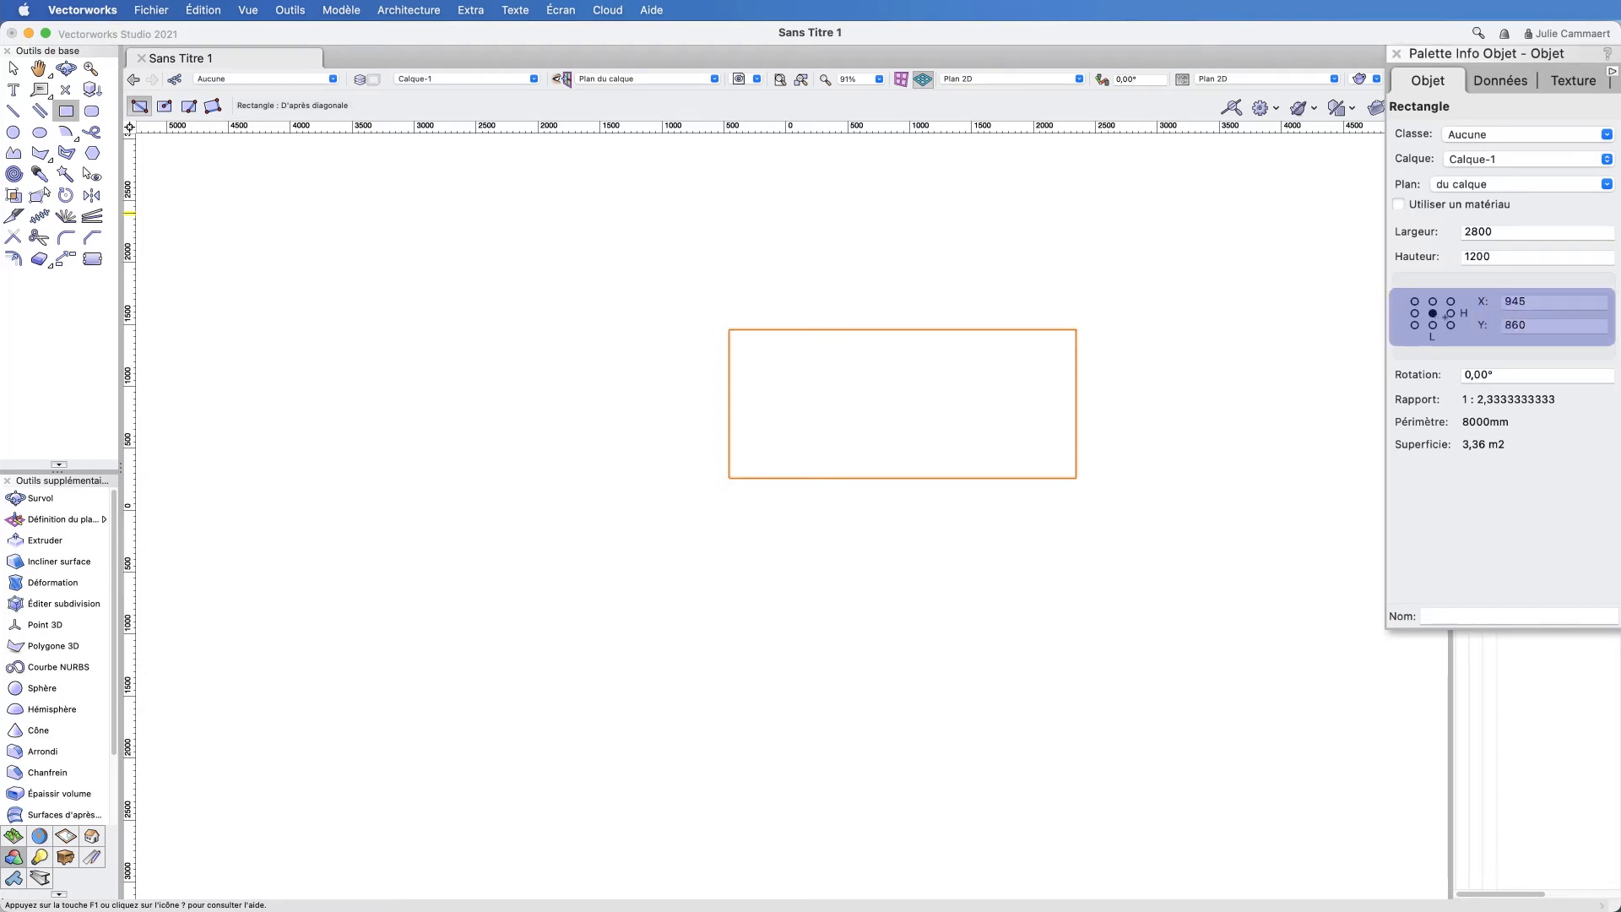
{"action": "left_click_drag", "start_coordinate": [1537, 301], "coordinate": [1449, 301]}
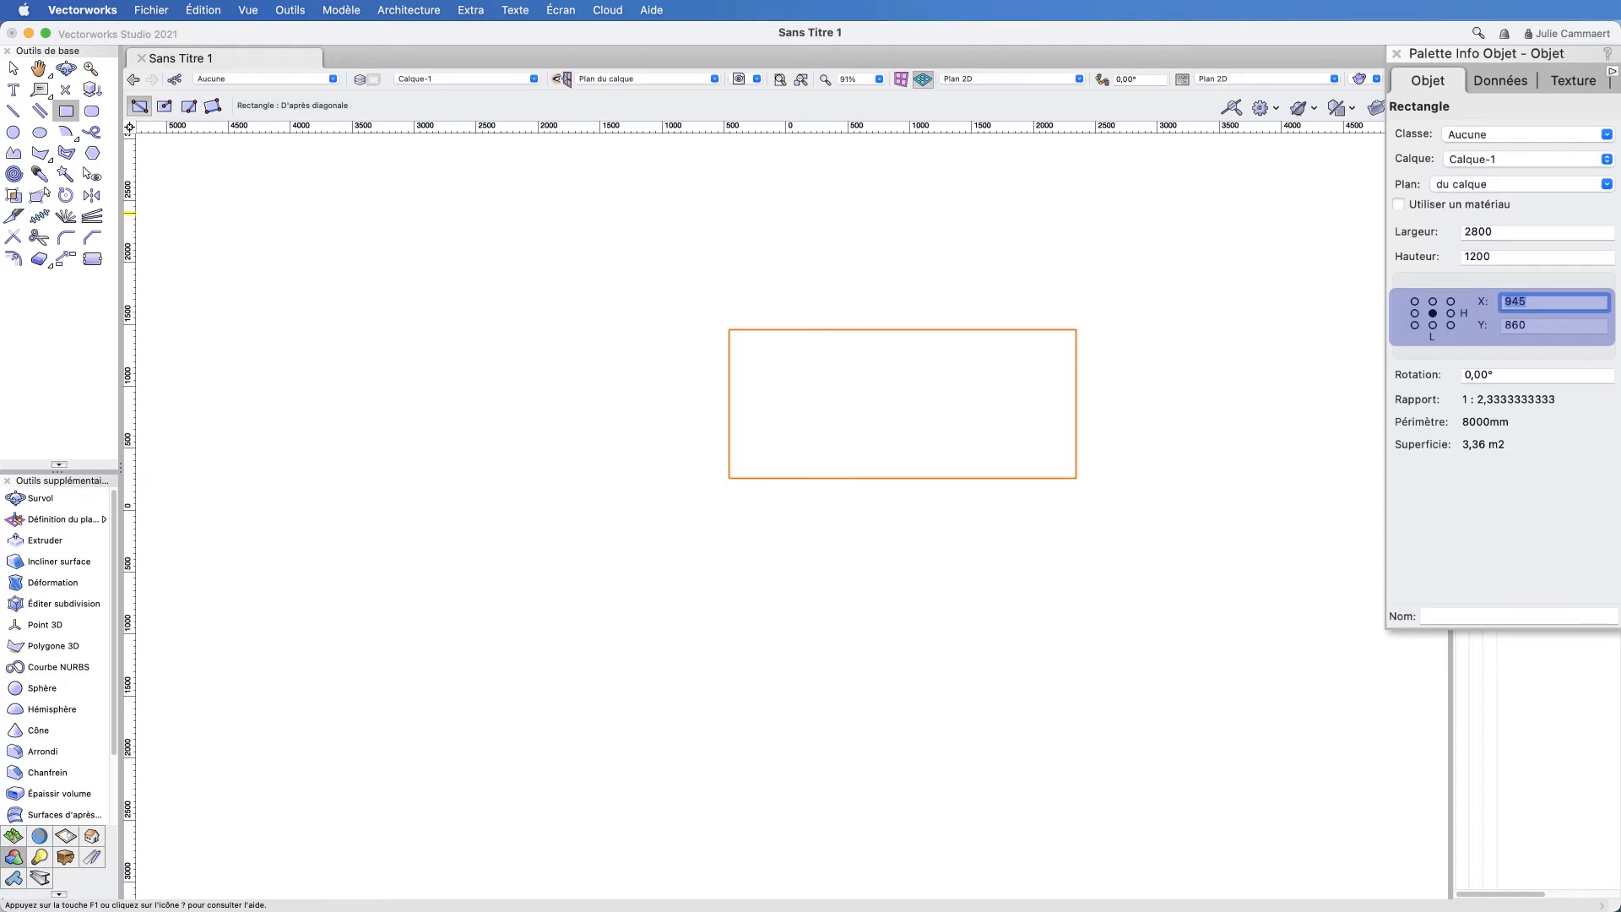
{"action": "type", "text": "0"}
{"action": "key", "text": "Tab"}
{"action": "type", "text": "0"}
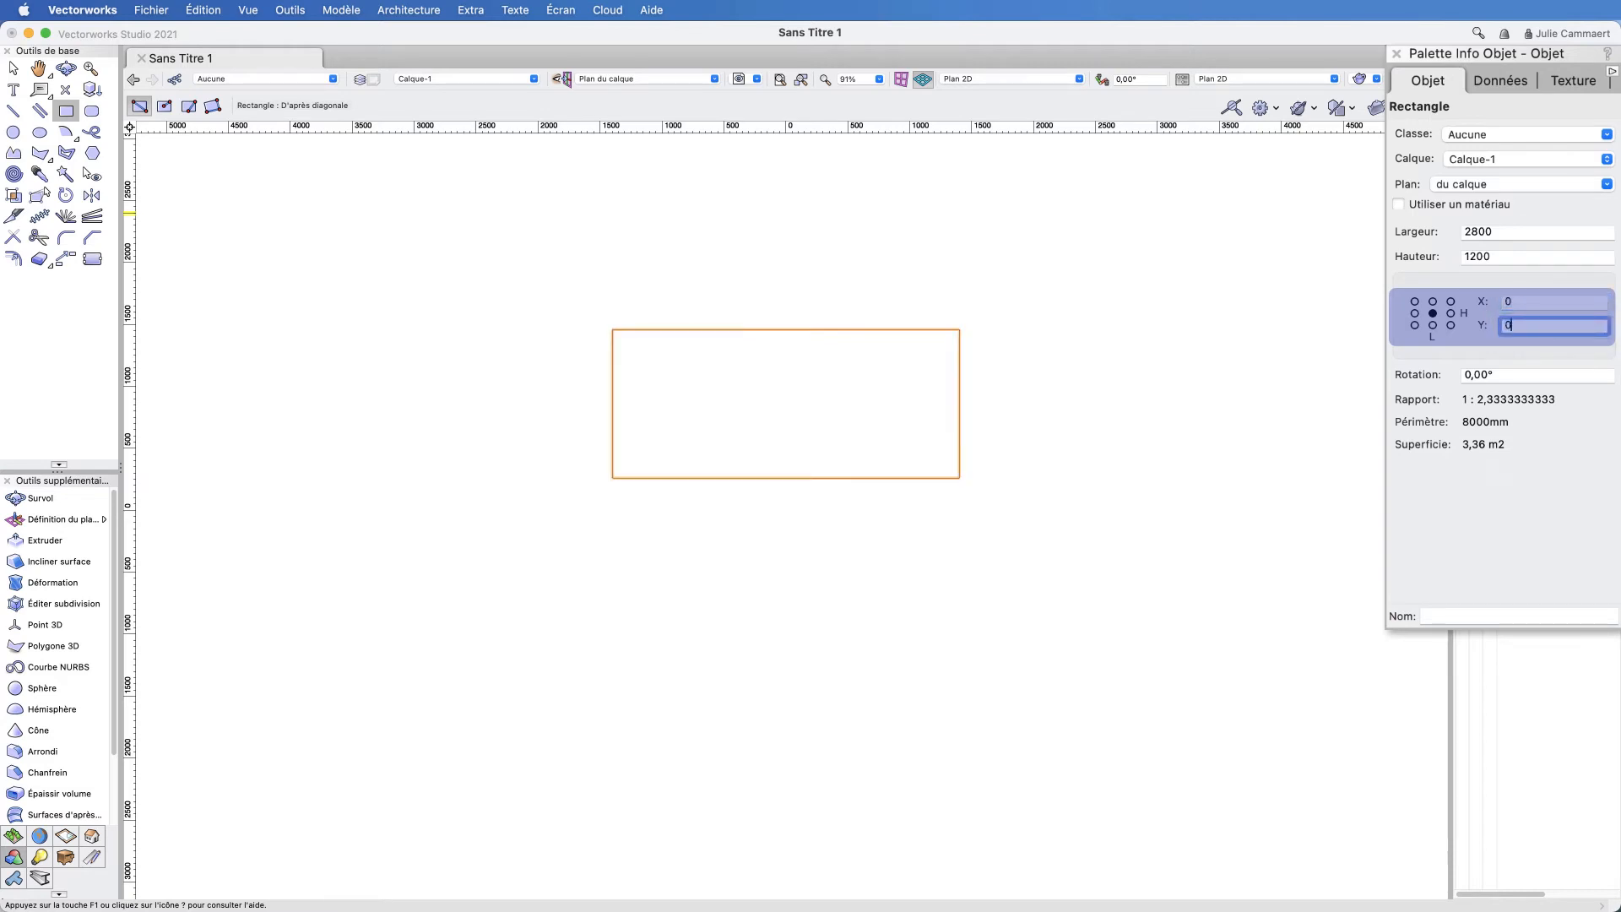
{"action": "key", "text": "Tab"}
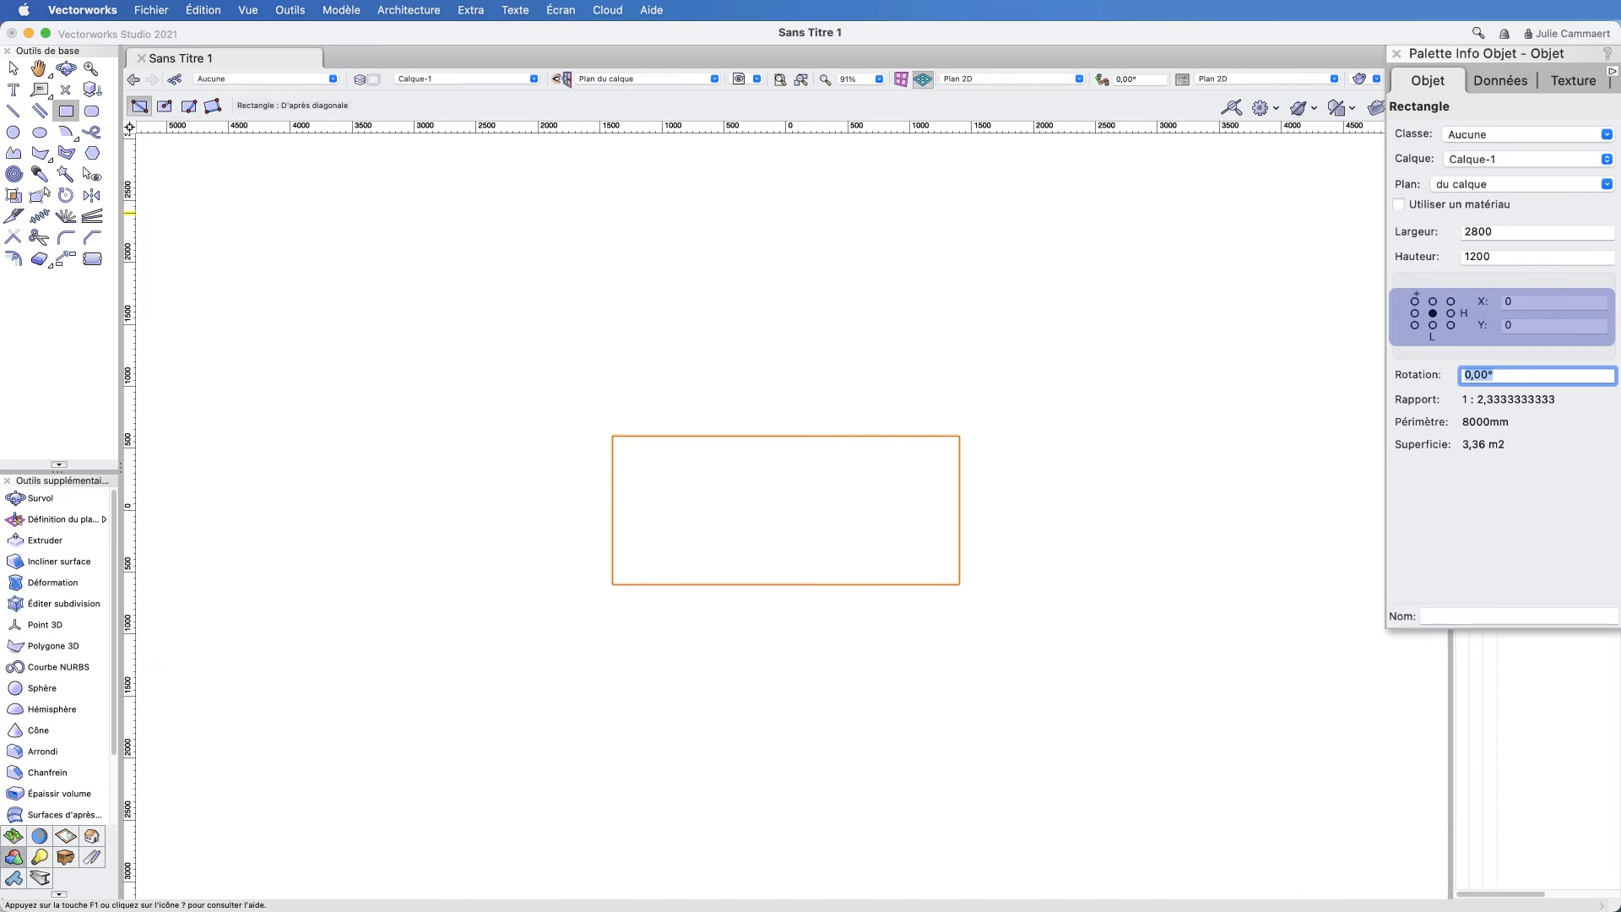
Step: Use the rectangle's upper-left corner as reference point and set its position to X 0, Y 0
{"action": "left_click", "coordinate": [1415, 300]}
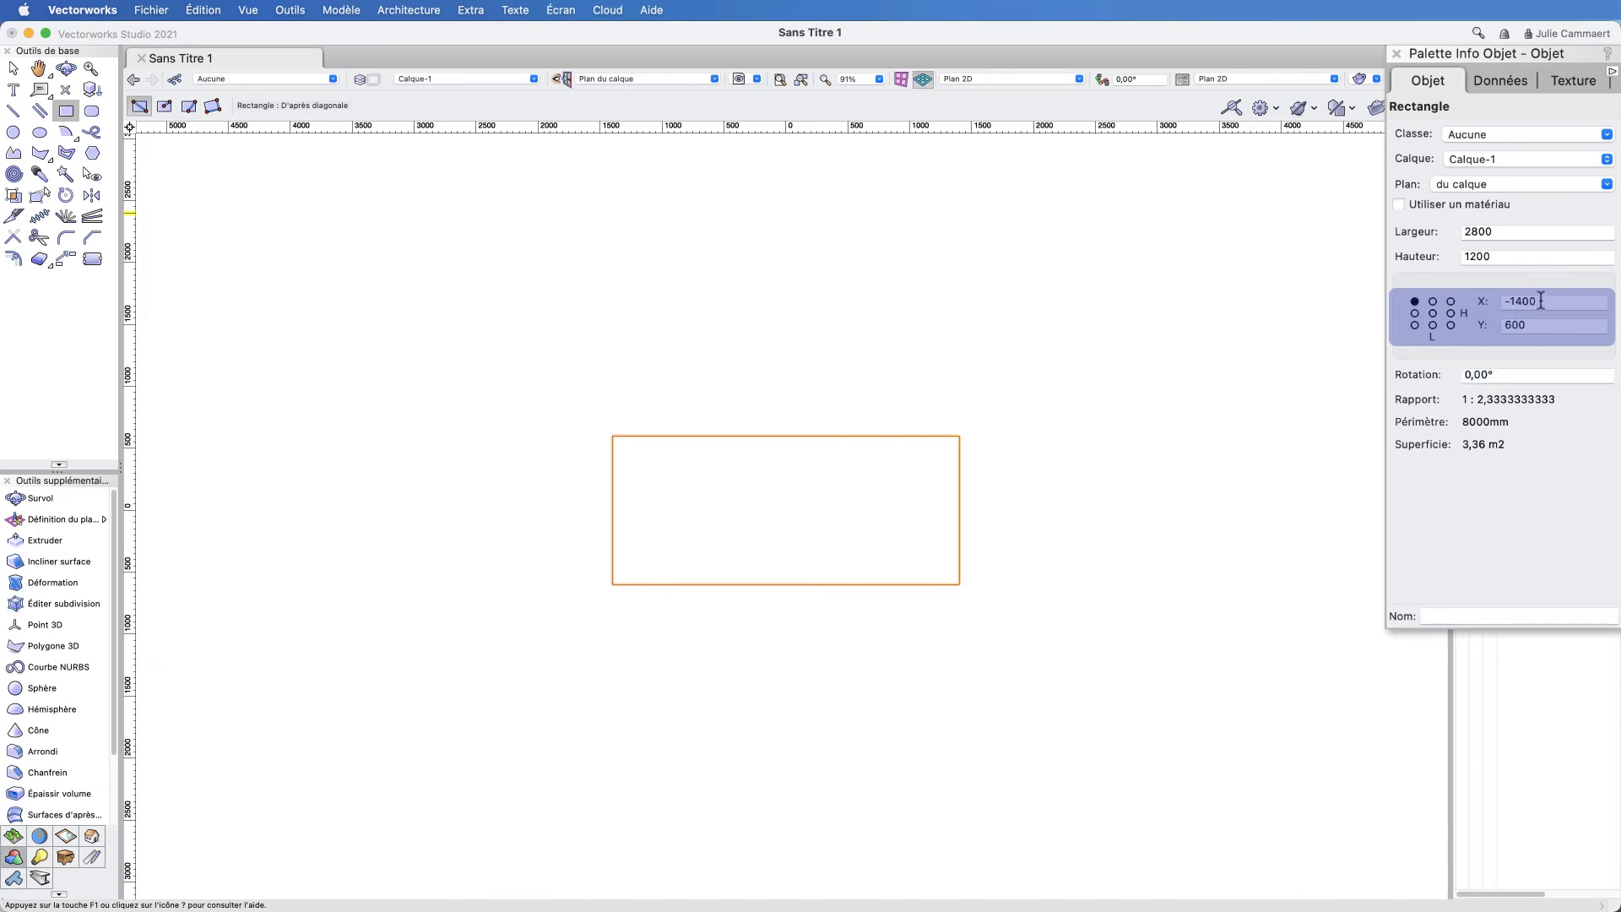
{"action": "left_click_drag", "start_coordinate": [1541, 301], "coordinate": [1481, 301]}
{"action": "type", "text": "0"}
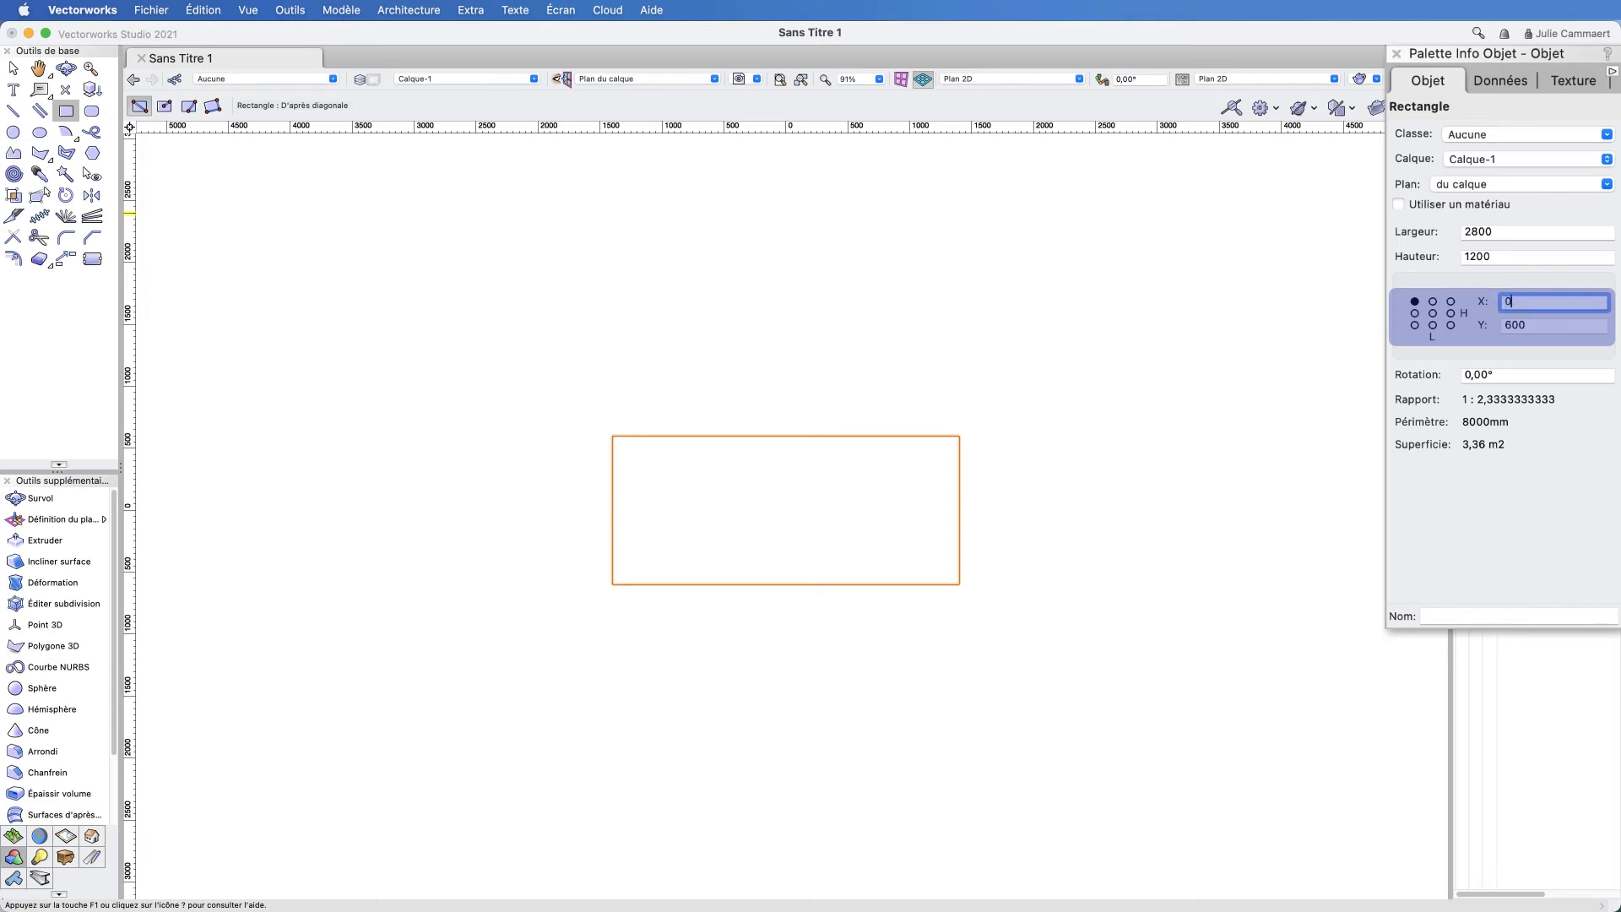
{"action": "key", "text": "Tab"}
{"action": "type", "text": "0"}
{"action": "key", "text": "Tab"}
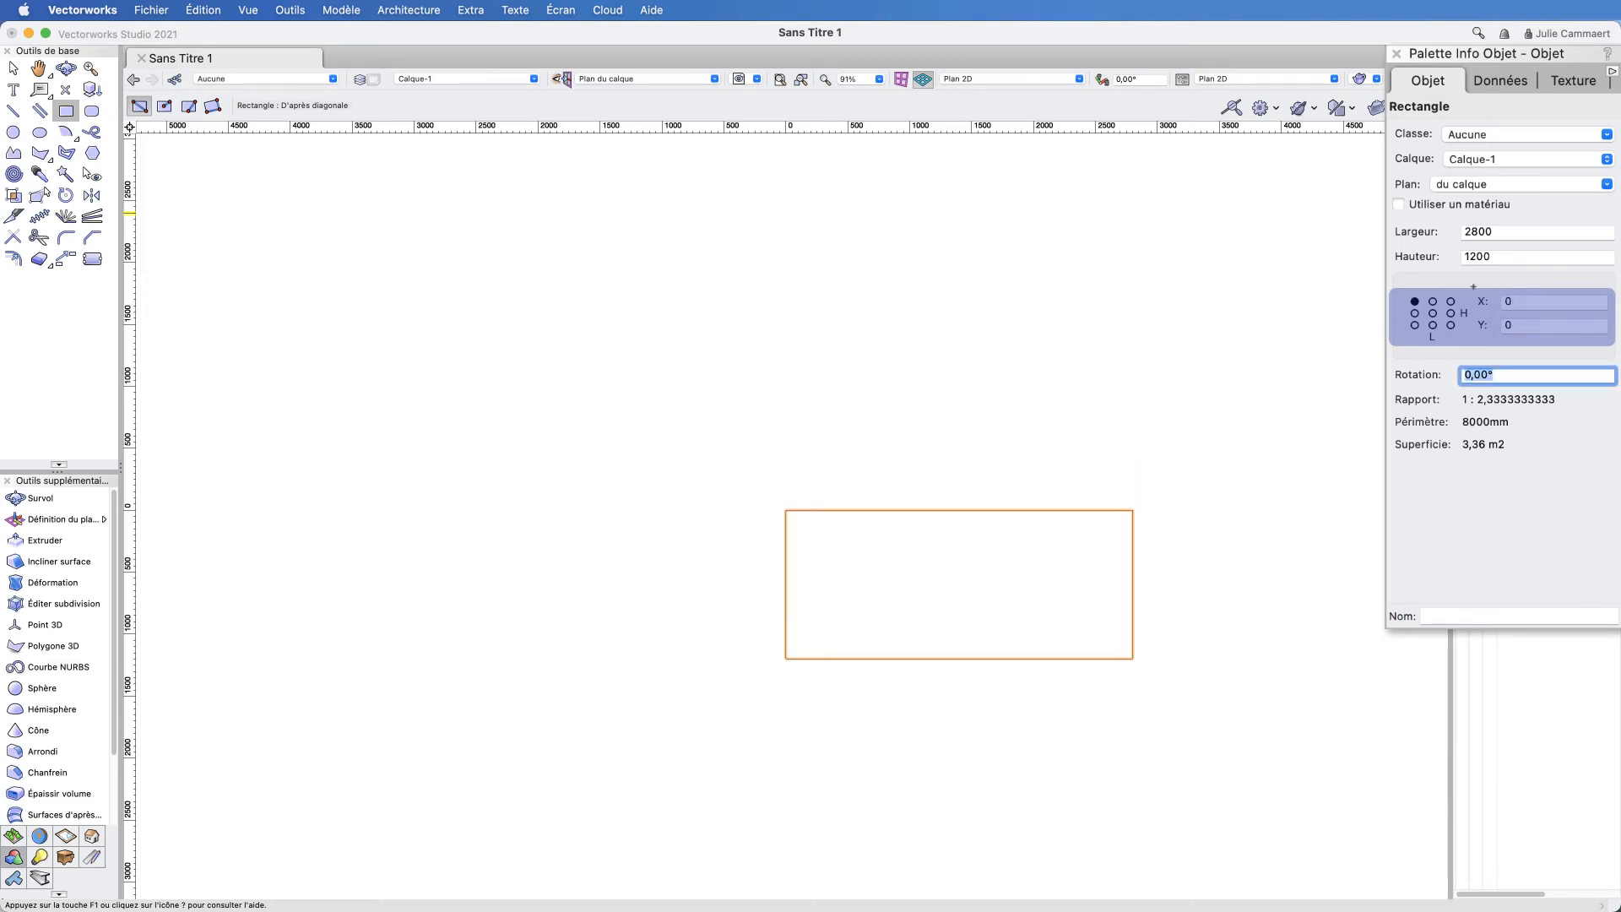
Step: Set the rectangle's rotation to 30° about its upper-left corner
{"action": "left_click", "coordinate": [1504, 375]}
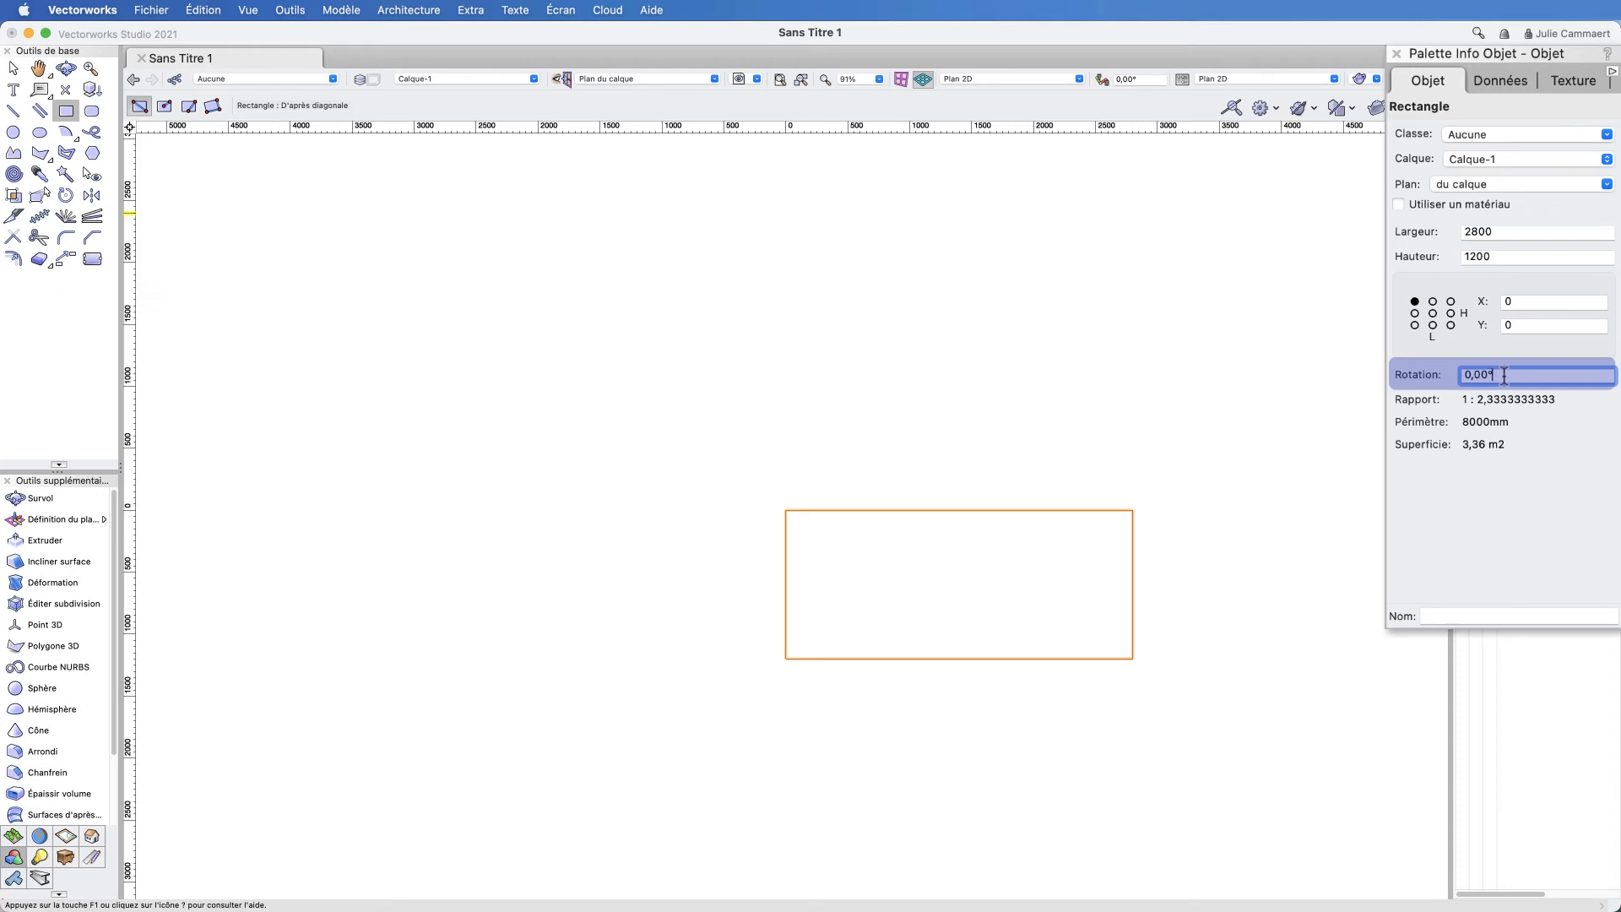
{"action": "left_click_drag", "start_coordinate": [1504, 375], "coordinate": [1452, 372]}
{"action": "type", "text": "30"}
{"action": "key", "text": "Return"}
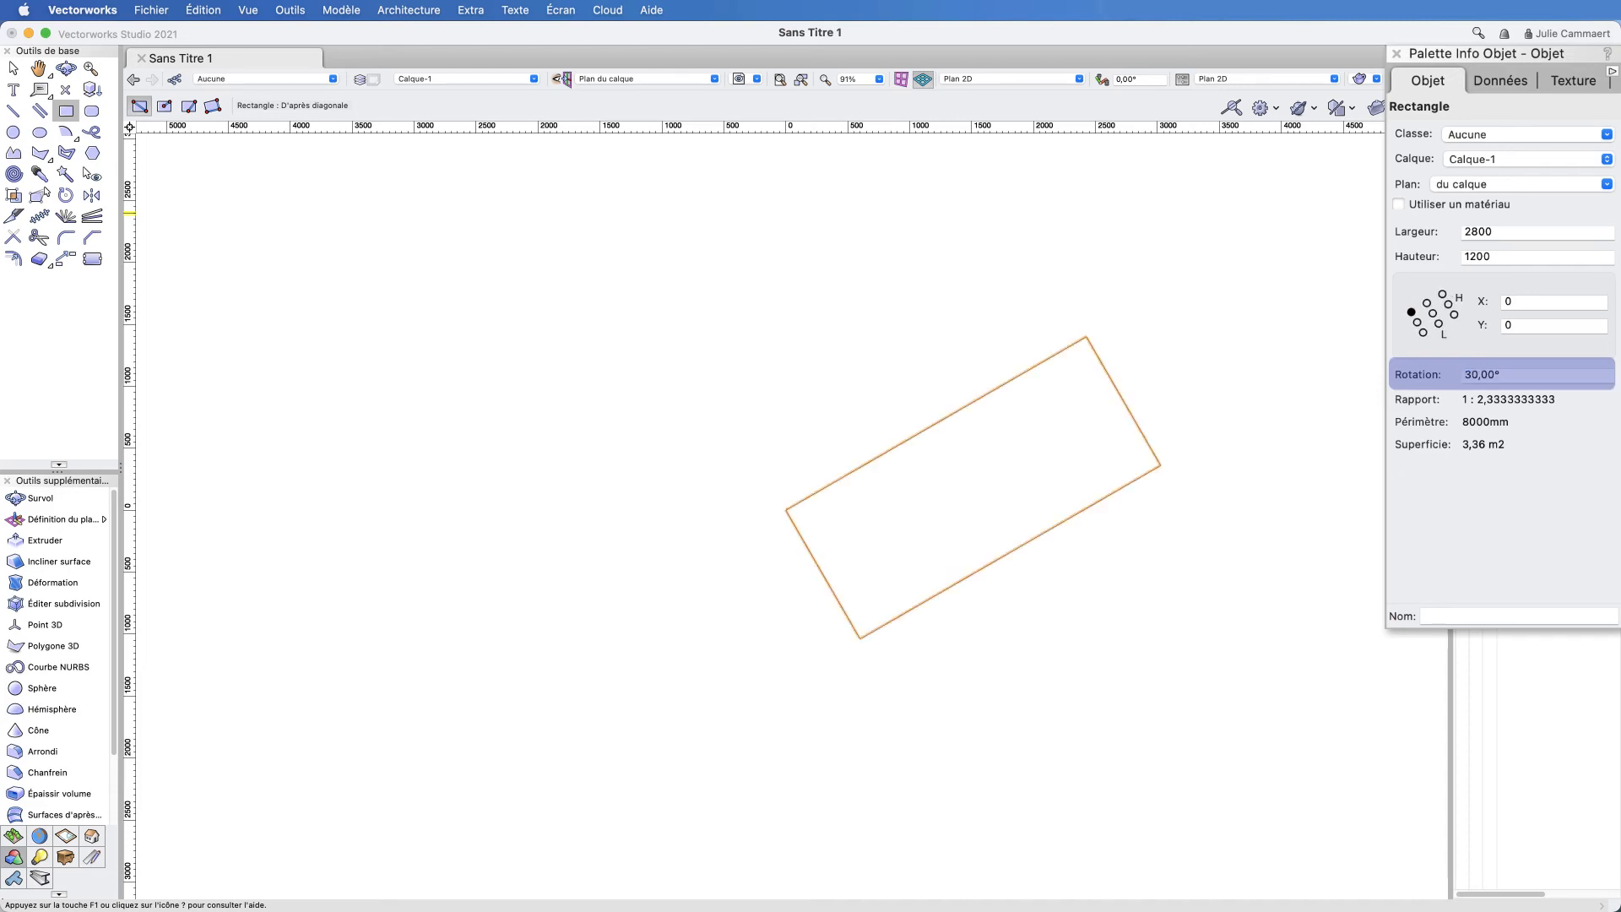
Step: Set the rectangle's rotation to 90°
{"action": "left_click_drag", "start_coordinate": [1494, 381], "coordinate": [1426, 378]}
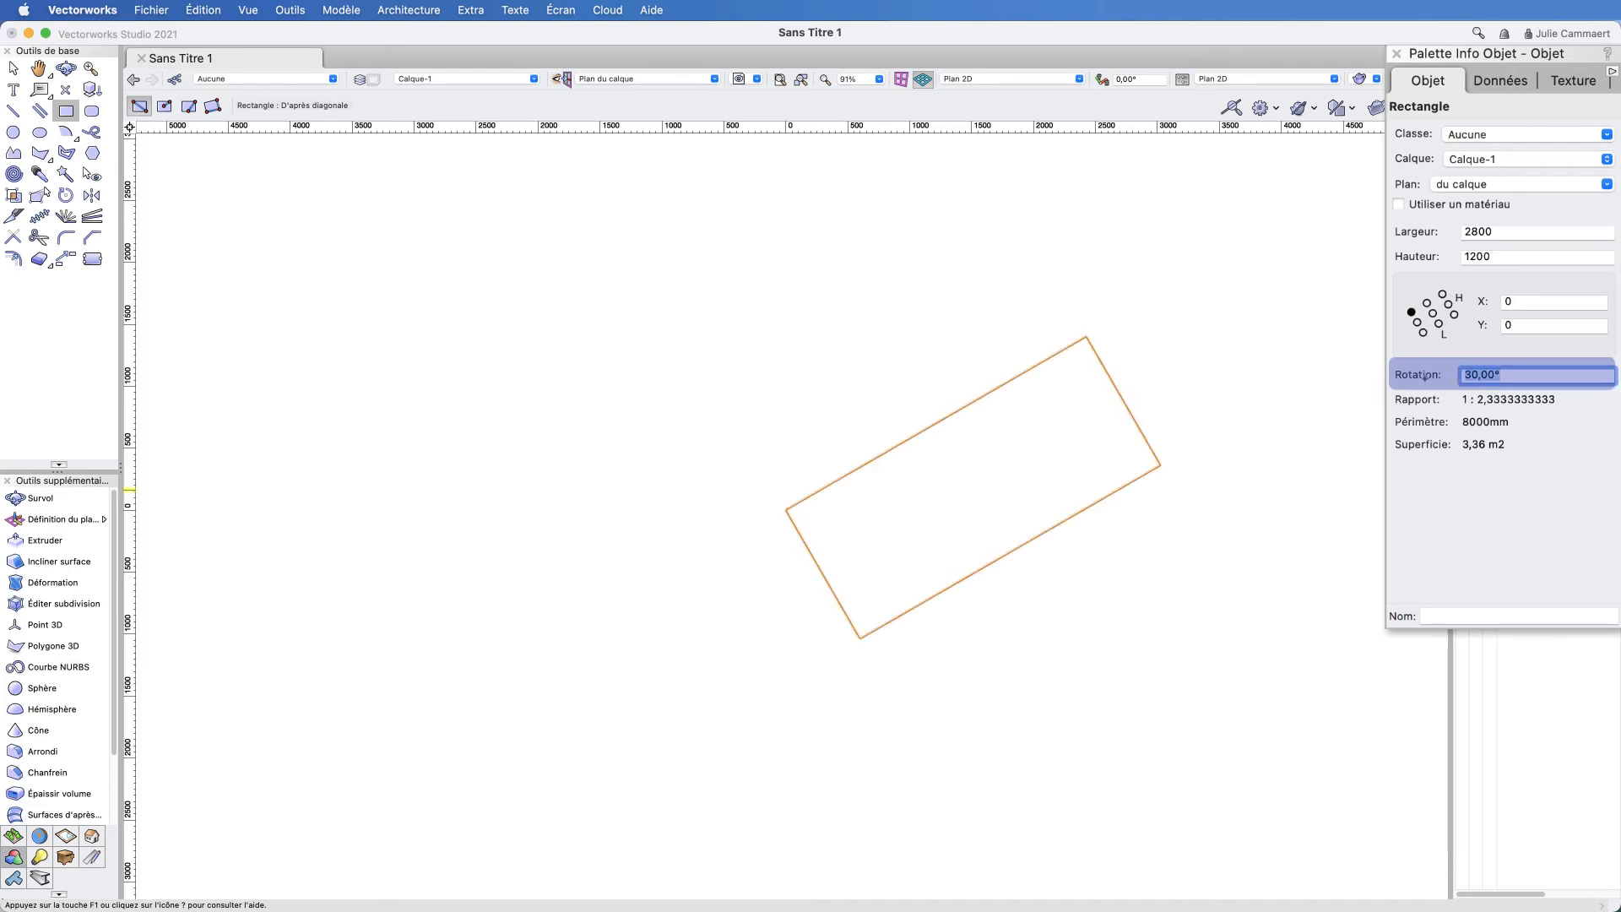
{"action": "type", "text": "90"}
{"action": "key", "text": "Return"}
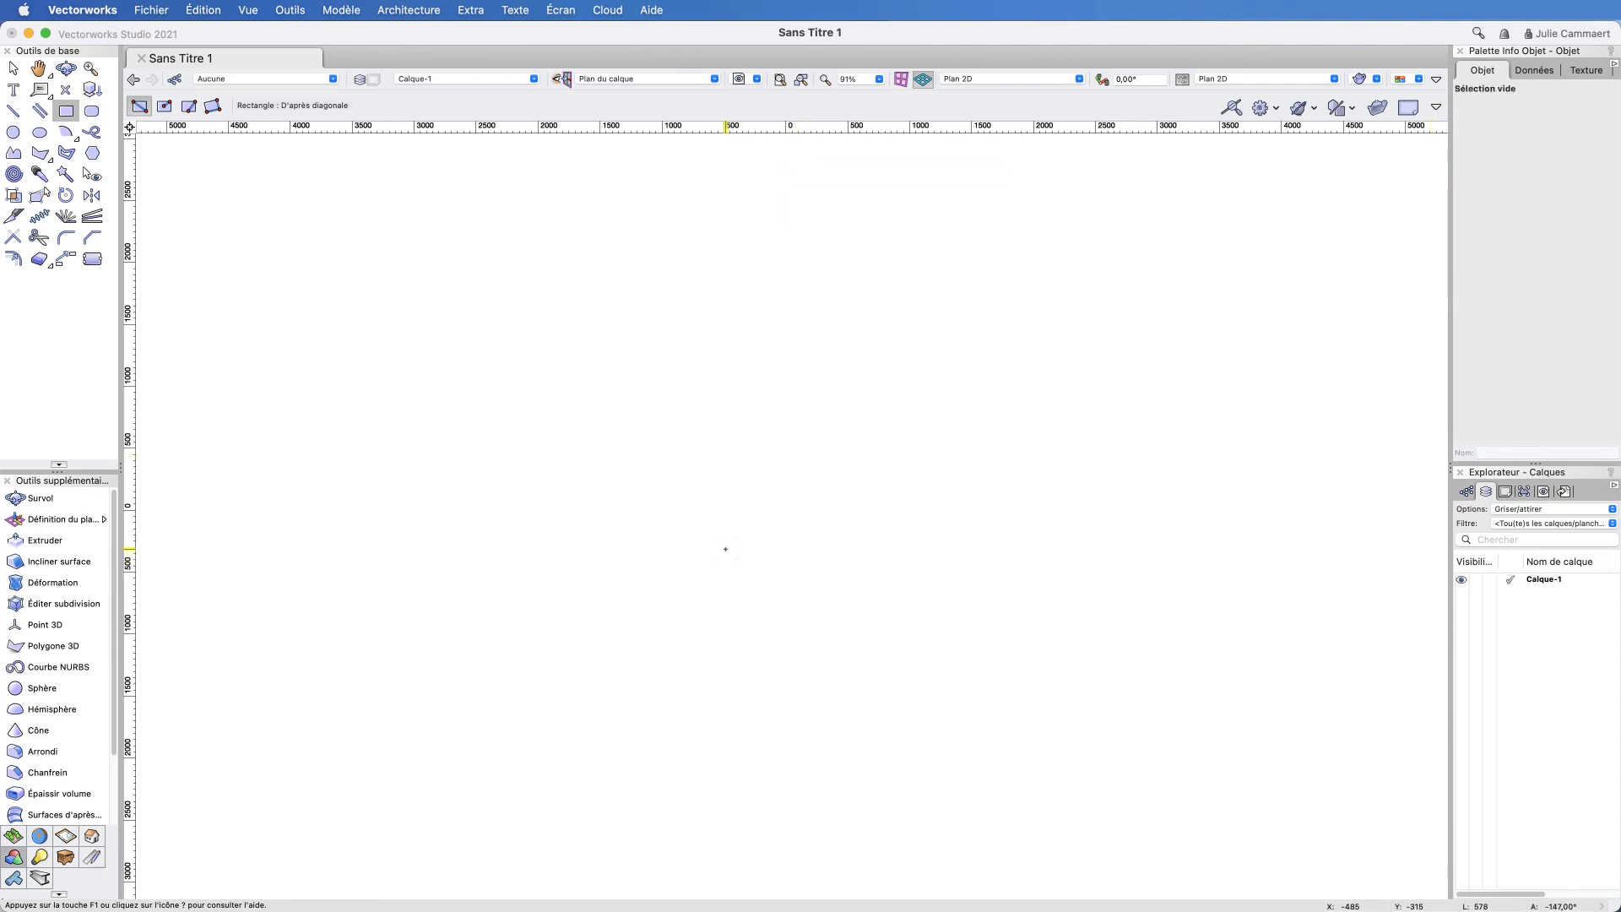
Step: Draw a rectangle by its diagonal, about 2435 × 1675 mm, push-pull it in a custom 3D view into an extrusion about 1877 mm high and deselect it
{"action": "left_click", "coordinate": [725, 549]}
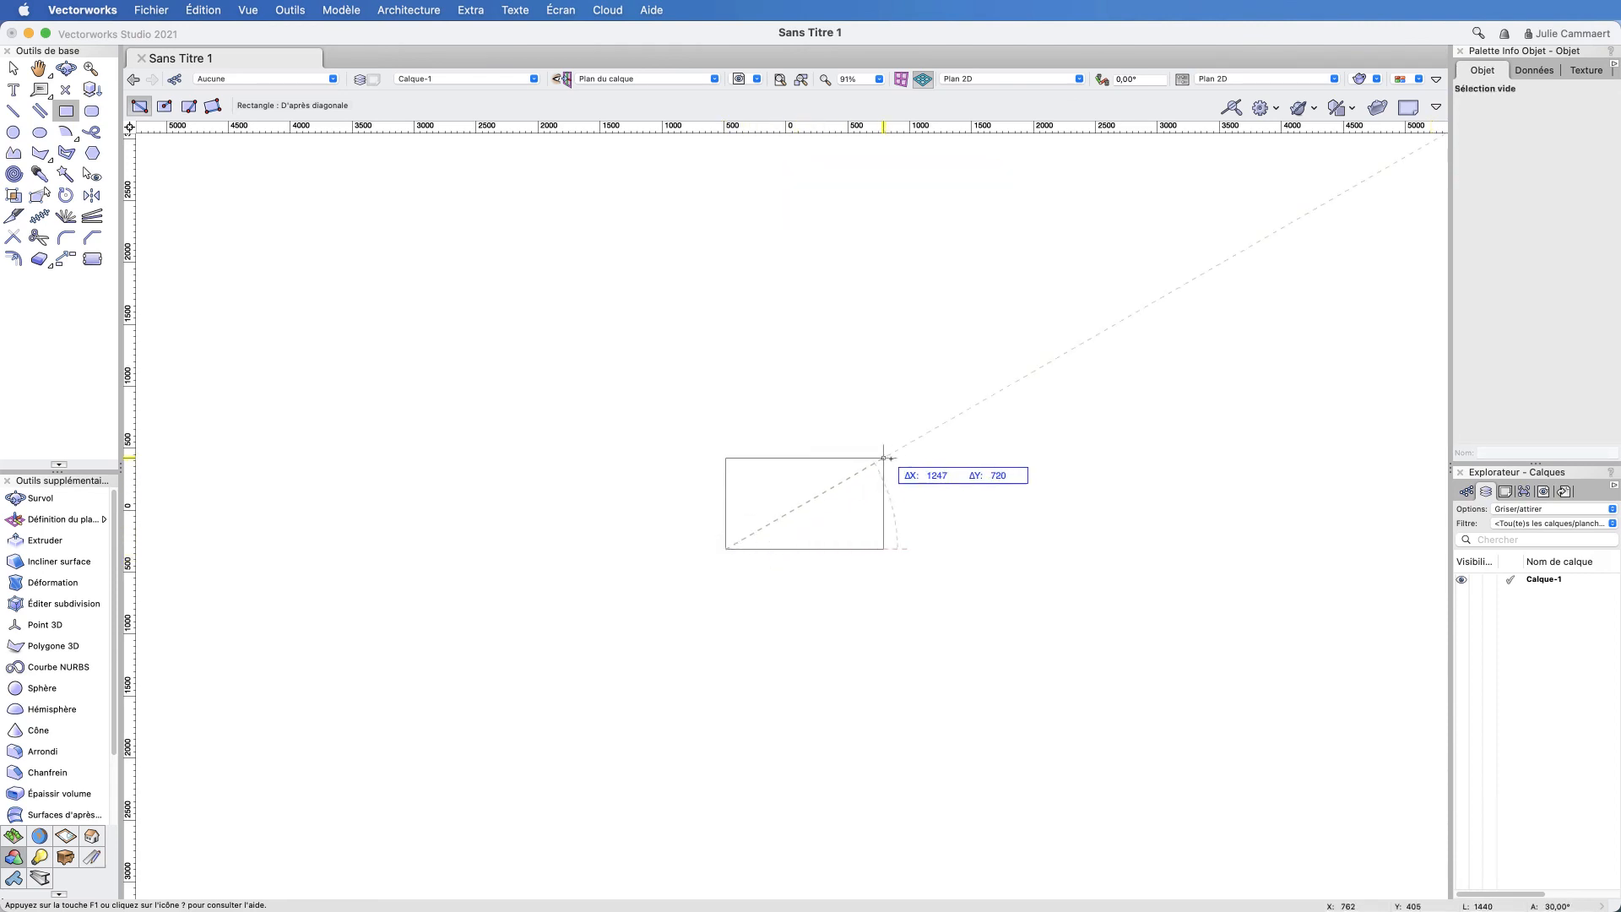
{"action": "left_click", "coordinate": [1027, 341]}
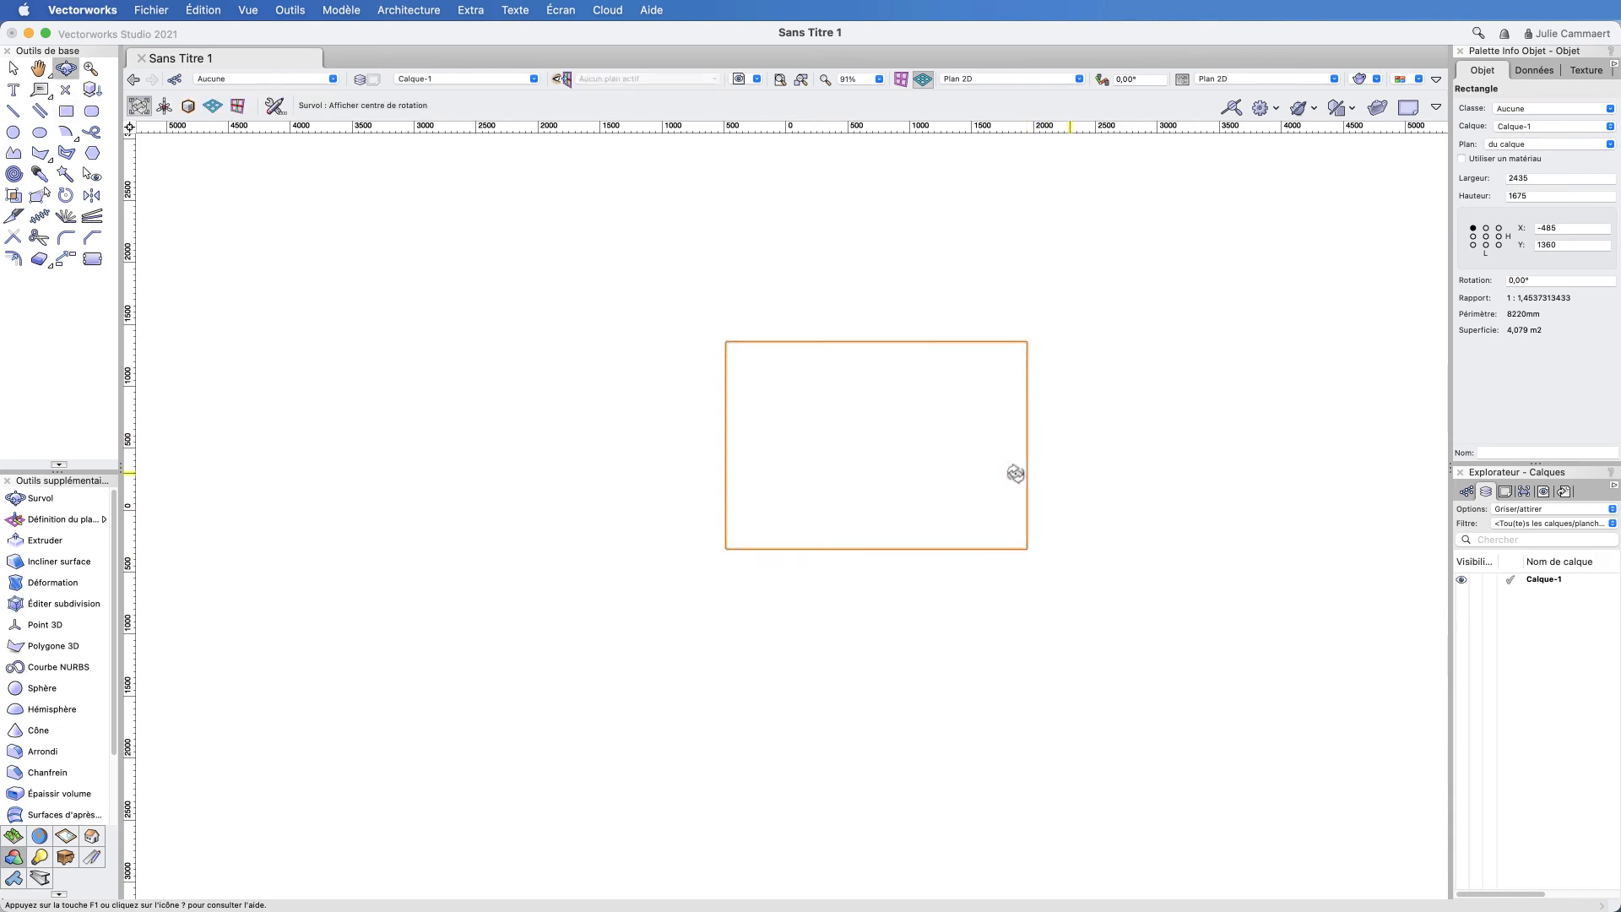
{"action": "left_click_drag", "start_coordinate": [1017, 474], "coordinate": [930, 261]}
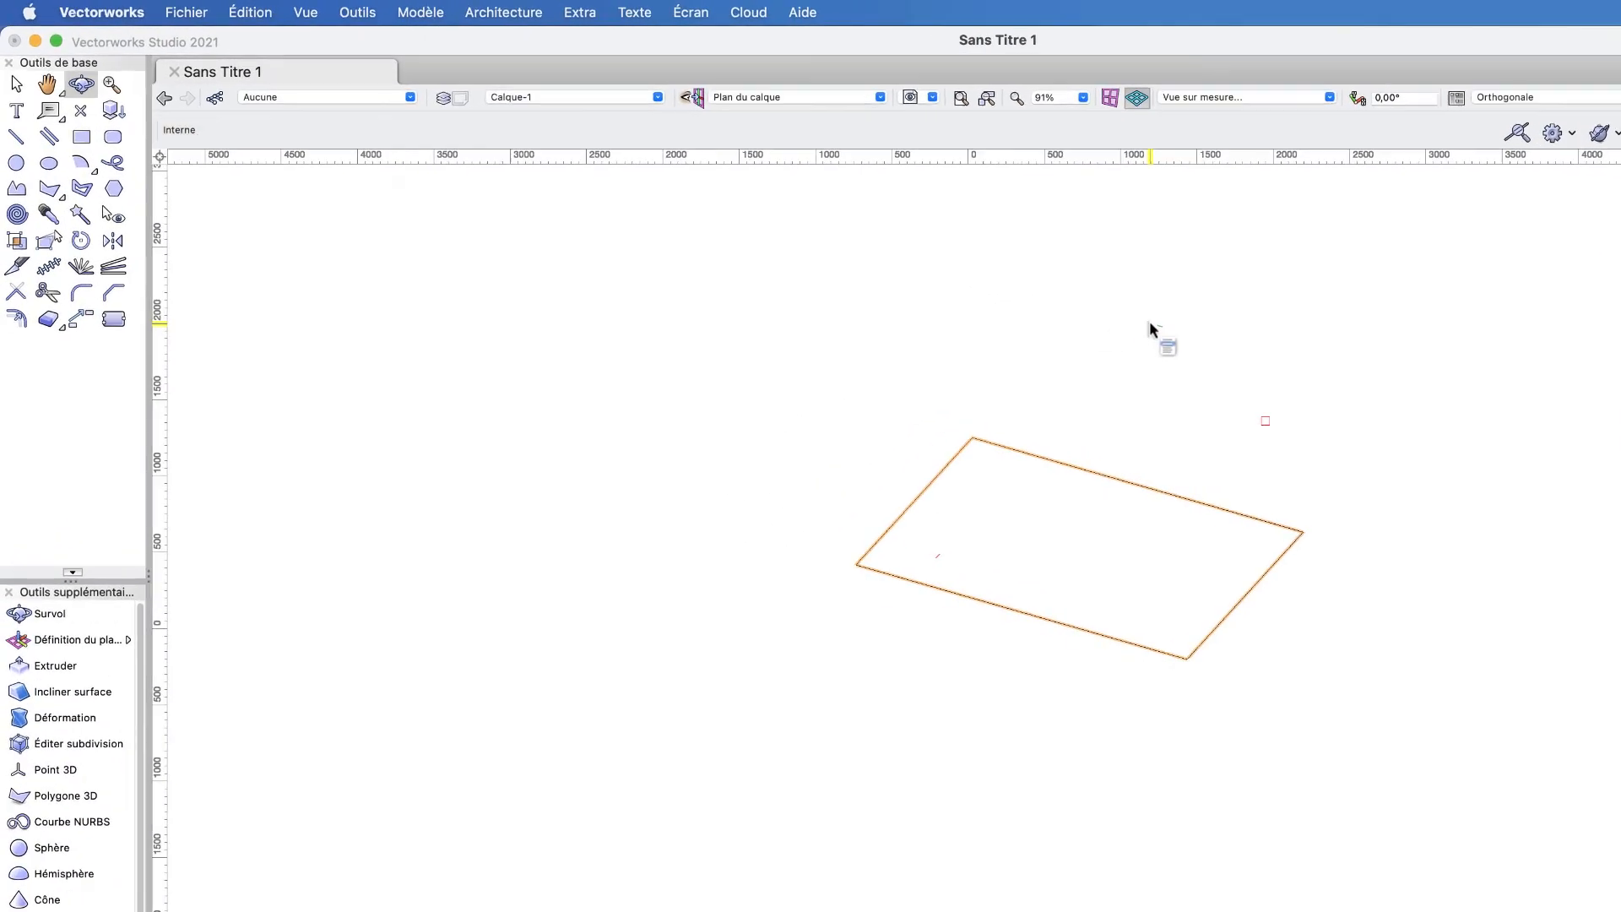
{"action": "key", "text": "4"}
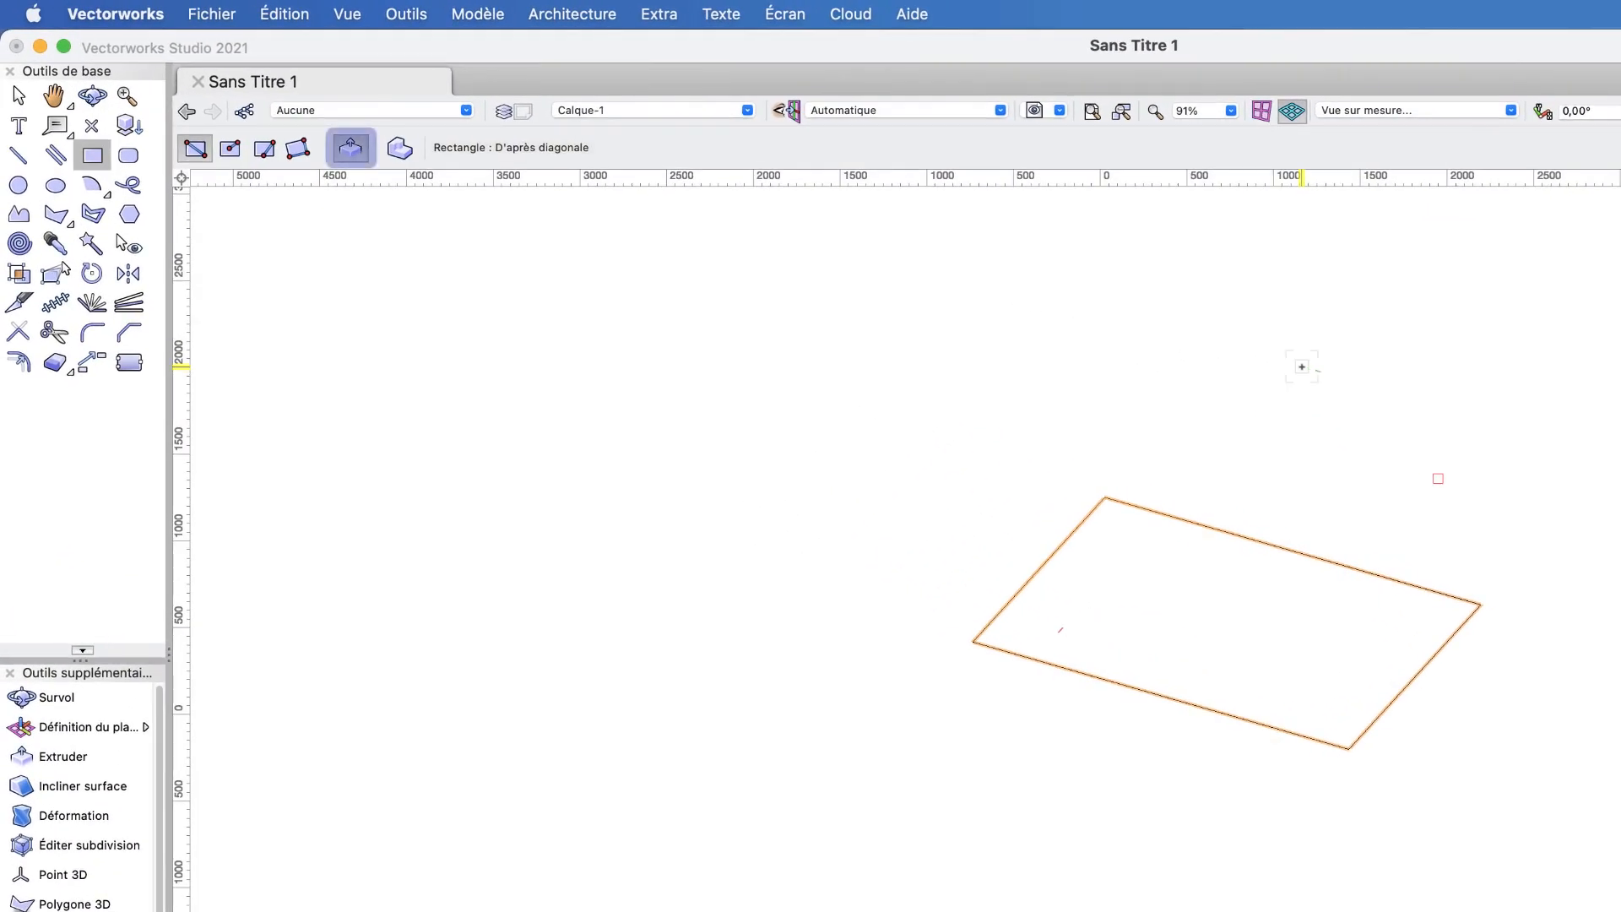
{"action": "left_click", "coordinate": [1179, 560]}
{"action": "mouse_move", "coordinate": [1178, 551]}
{"action": "left_mouse_down"}
{"action": "mouse_move", "coordinate": [1191, 358]}
{"action": "mouse_move", "coordinate": [1235, 291]}
{"action": "left_mouse_up"}
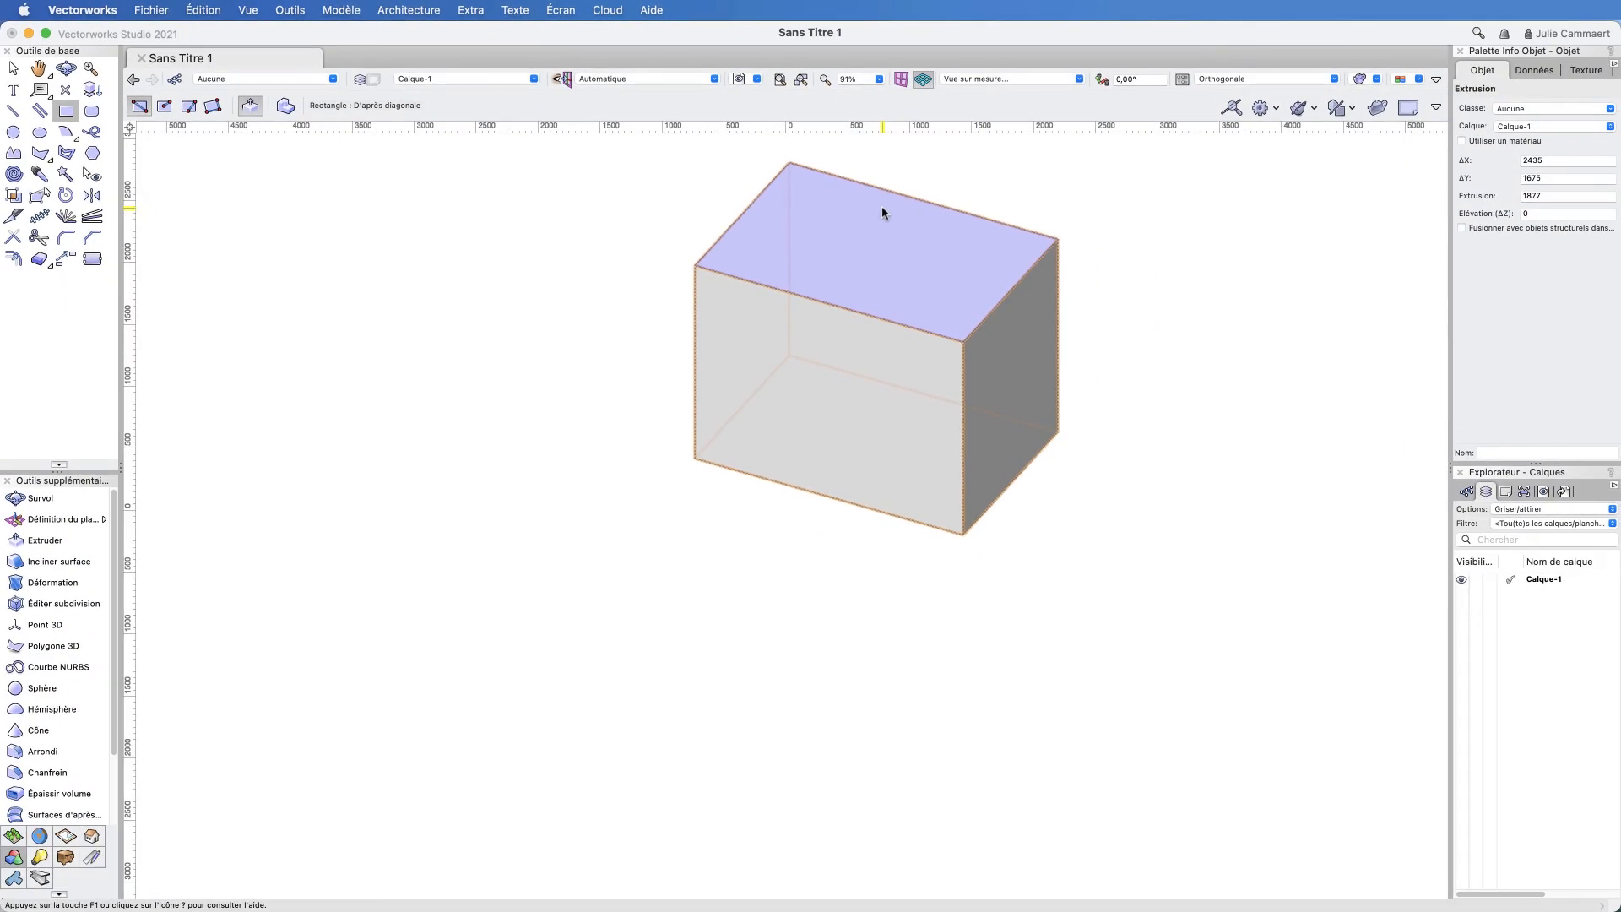
{"action": "key", "text": "x"}
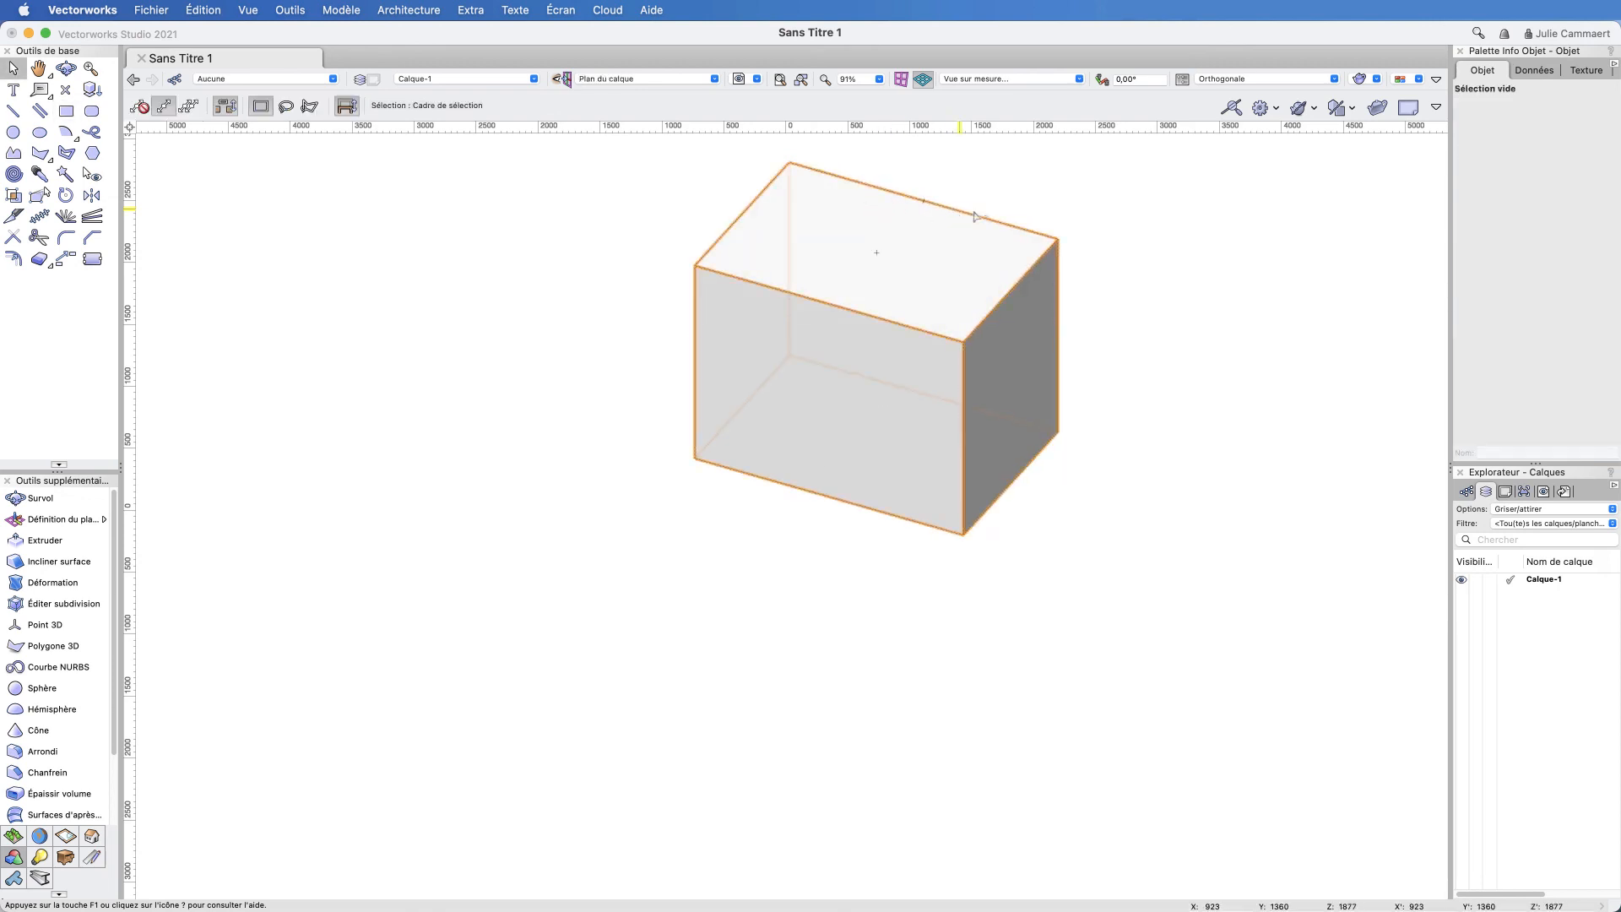
{"action": "left_click", "coordinate": [1144, 294]}
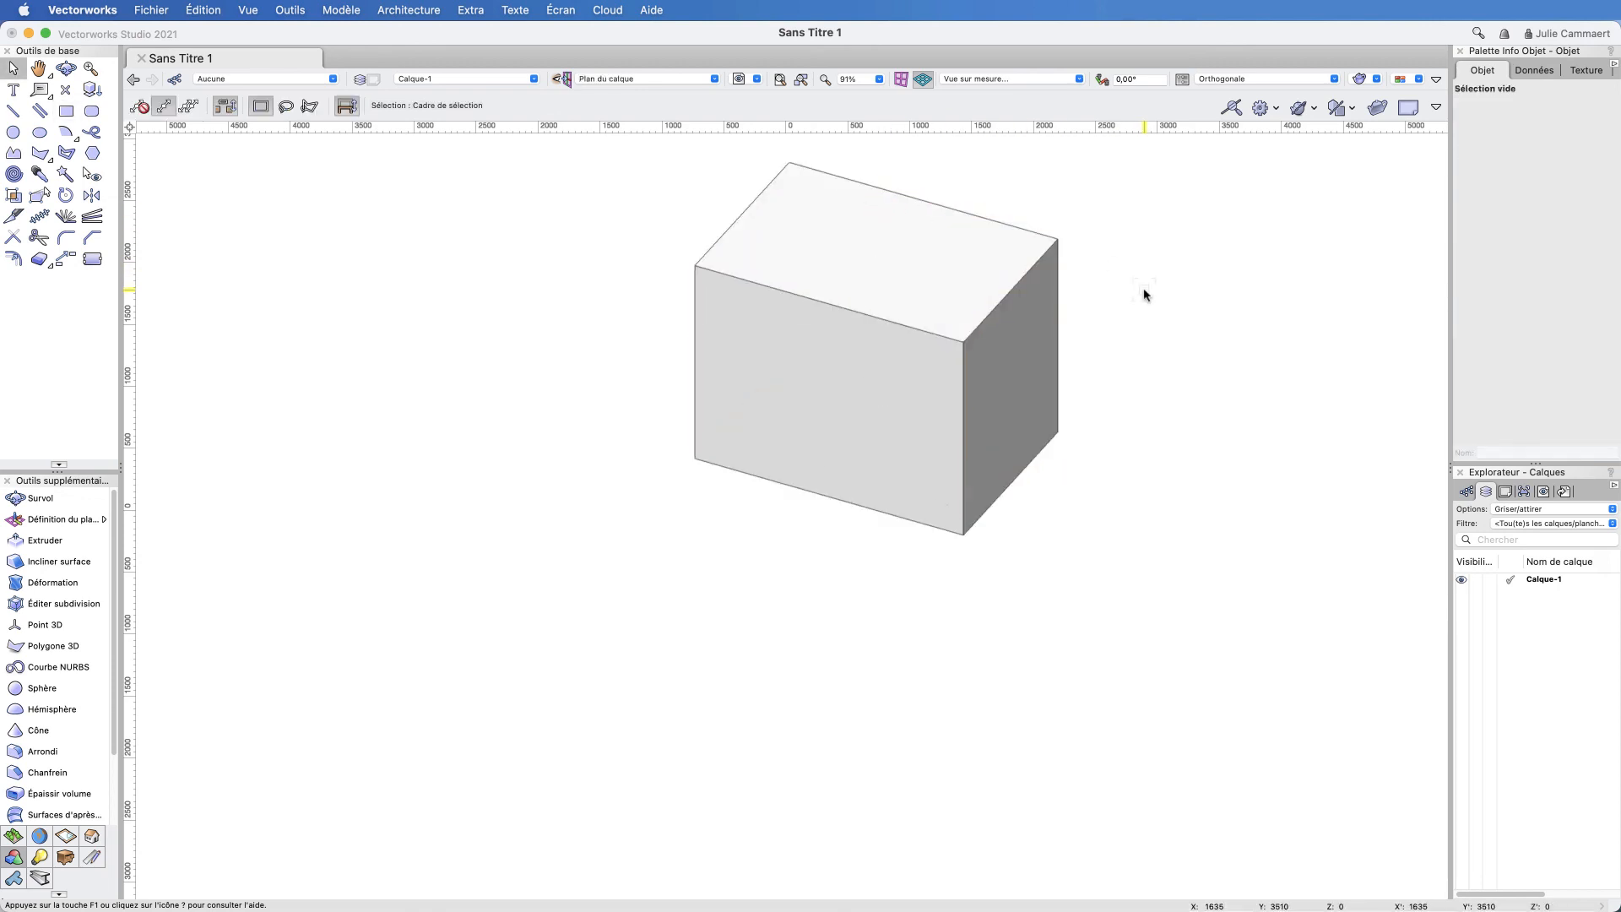